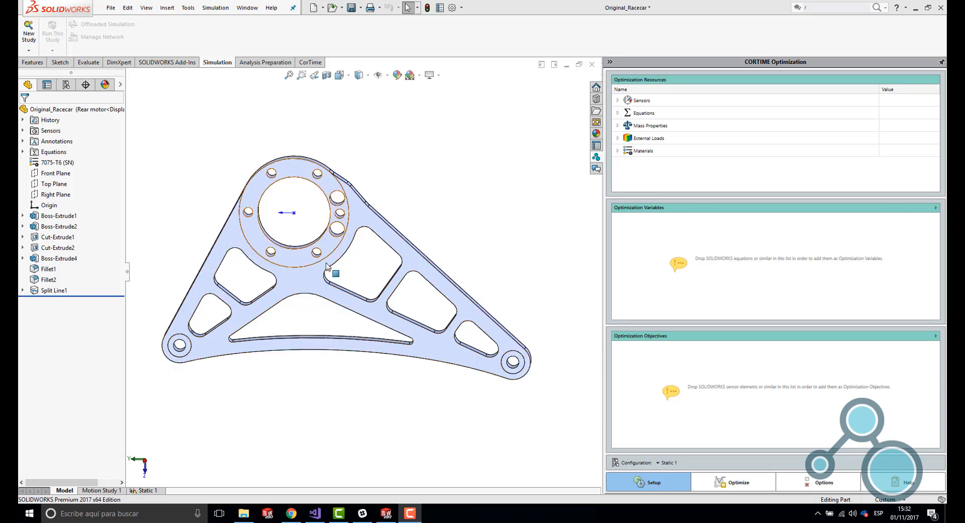
Step: Review the loads and fixtures of the Static 1 study, and highlight the bracket's main face in the model
click(147, 491)
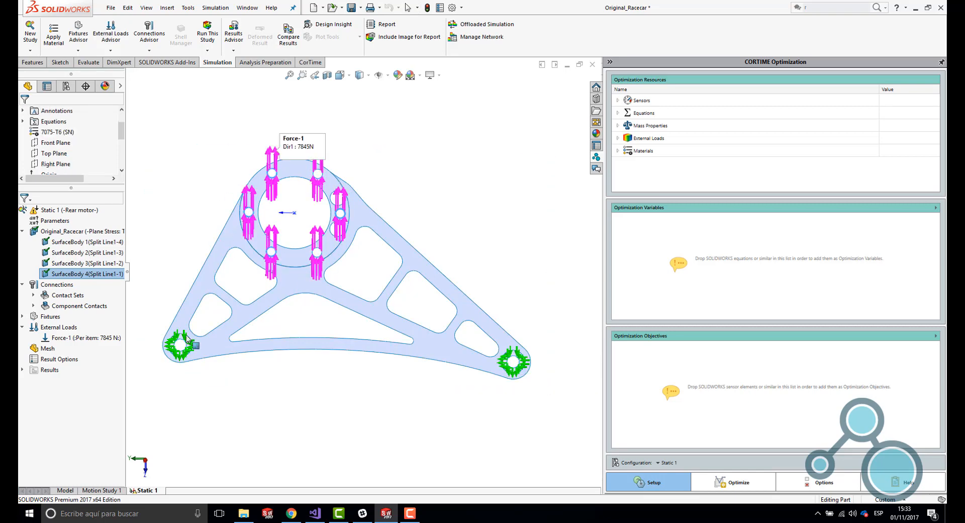
click(67, 489)
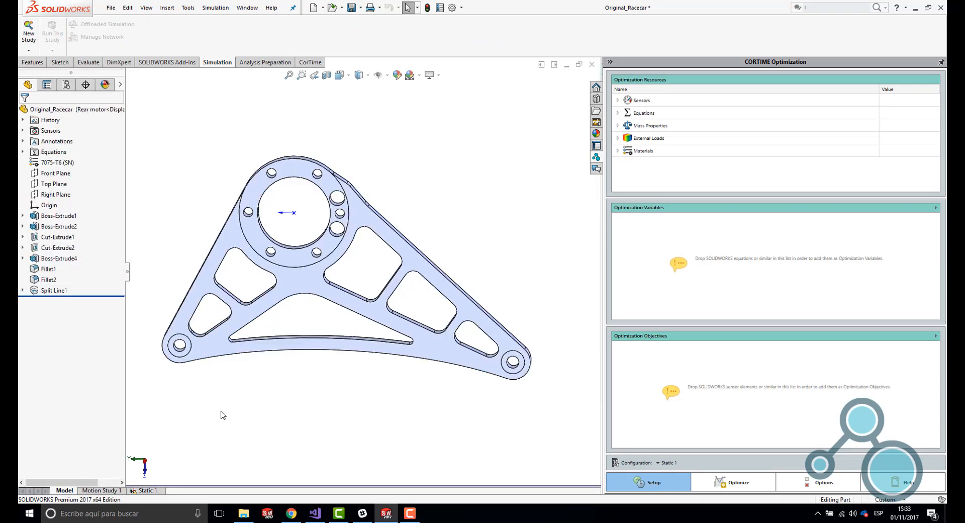
click(320, 285)
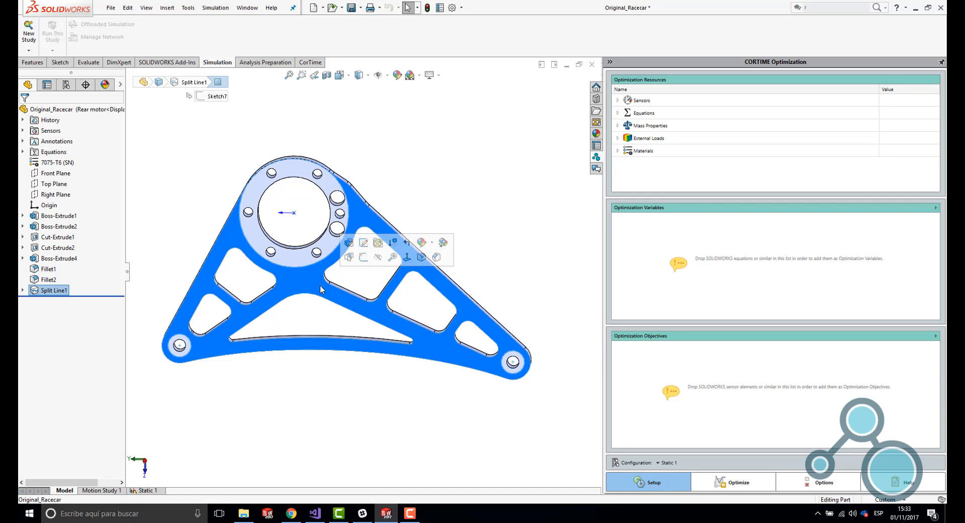
Step: Examine the global variables A to D and the equation-driven dimensions in the sketches of Cut-Extrude1 and Cut-Extrude2
click(22, 152)
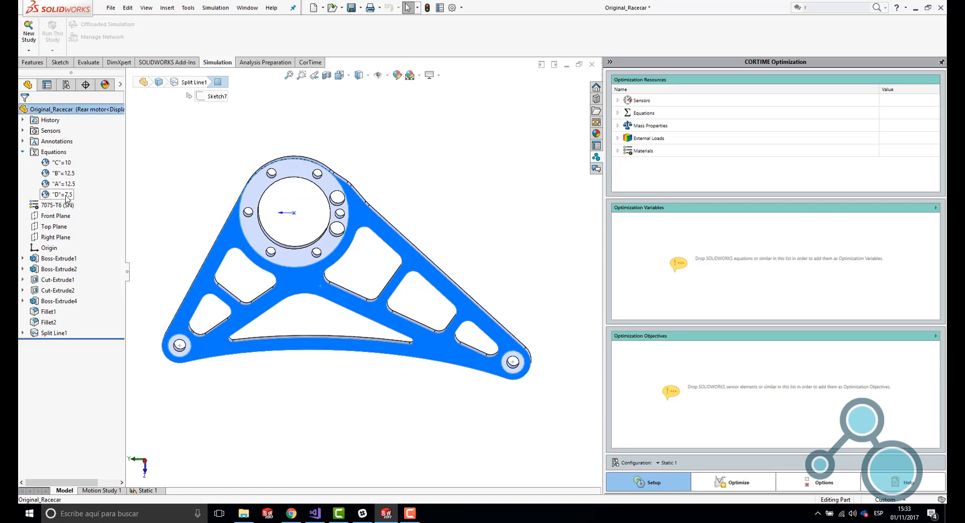
click(193, 183)
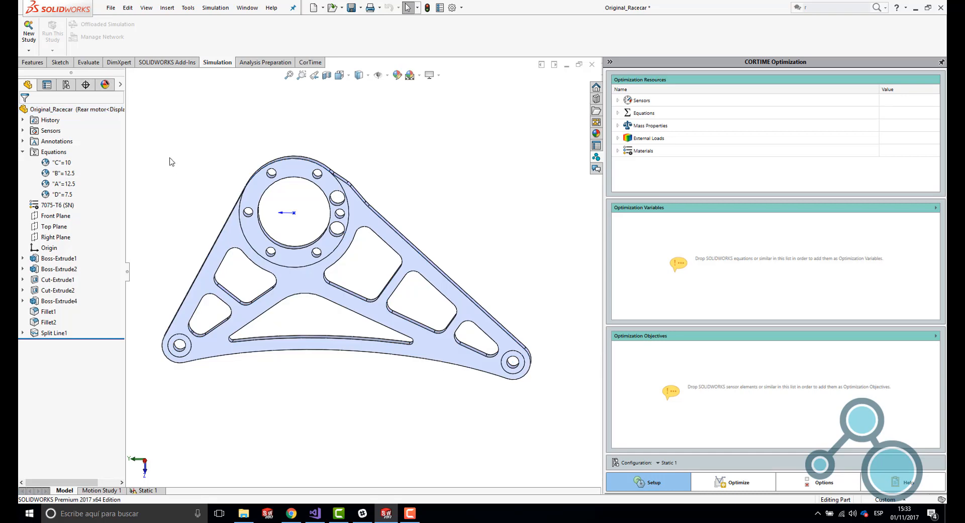
click(22, 279)
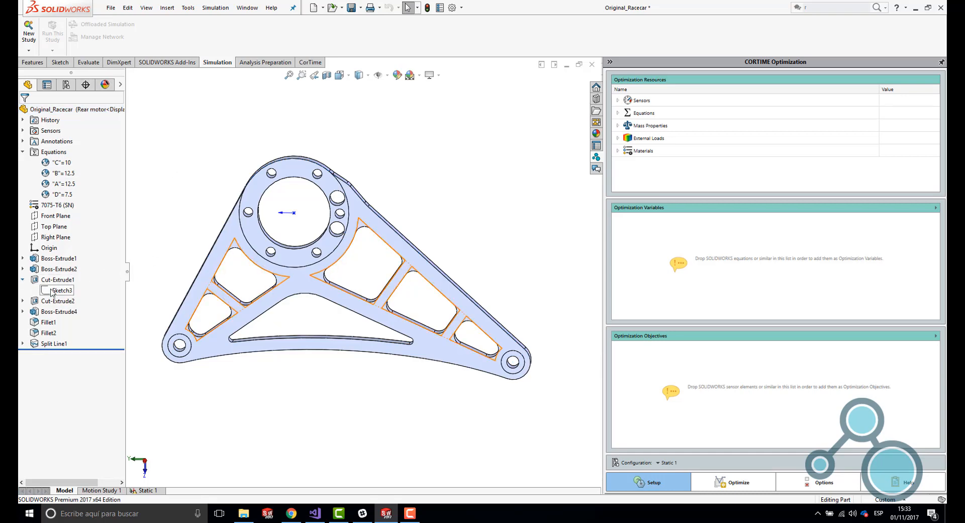
click(54, 290)
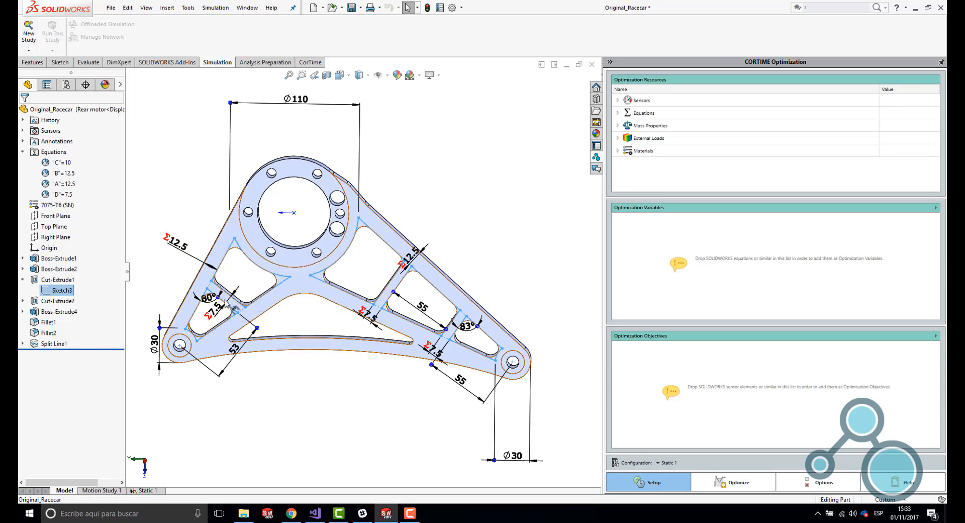
click(22, 300)
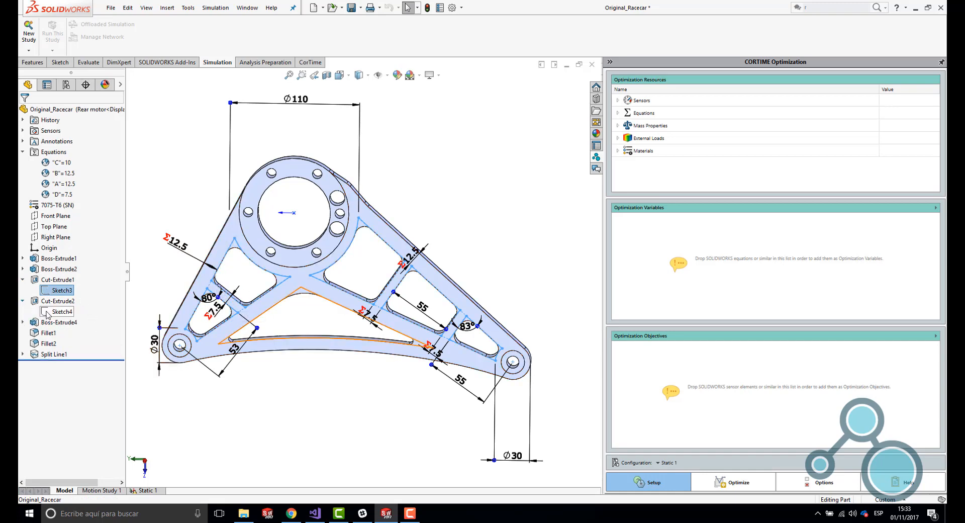
click(59, 311)
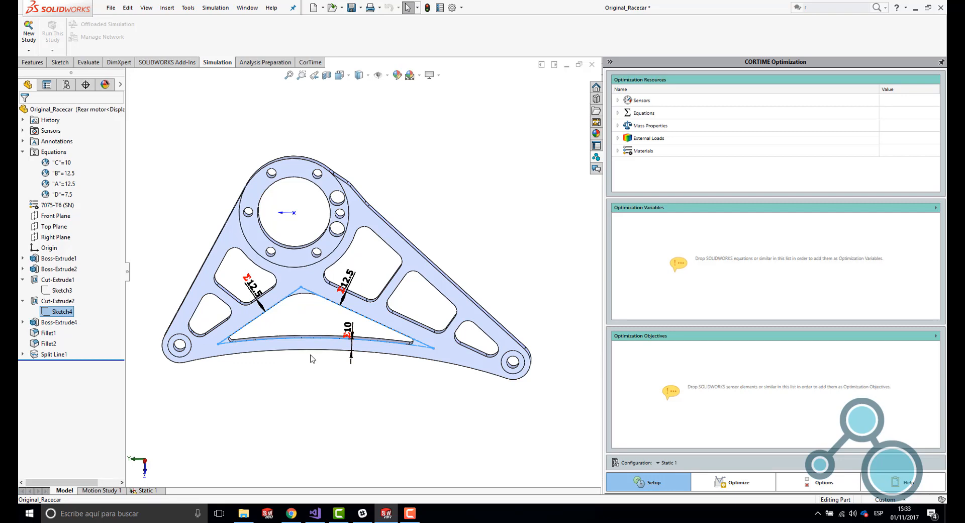
click(23, 300)
click(23, 280)
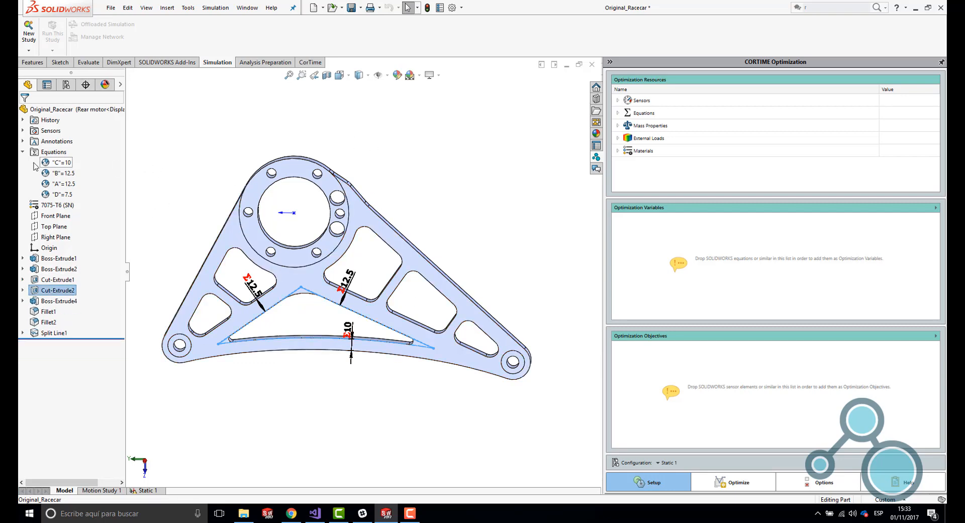
click(22, 152)
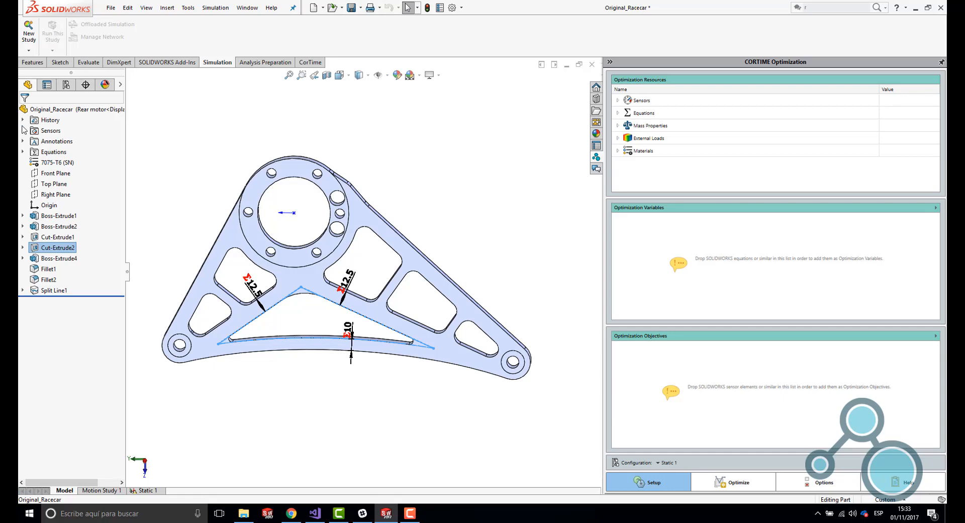
Step: Review the stress and mass sensors defined in the part, dismissing the unsaved document notification
click(23, 130)
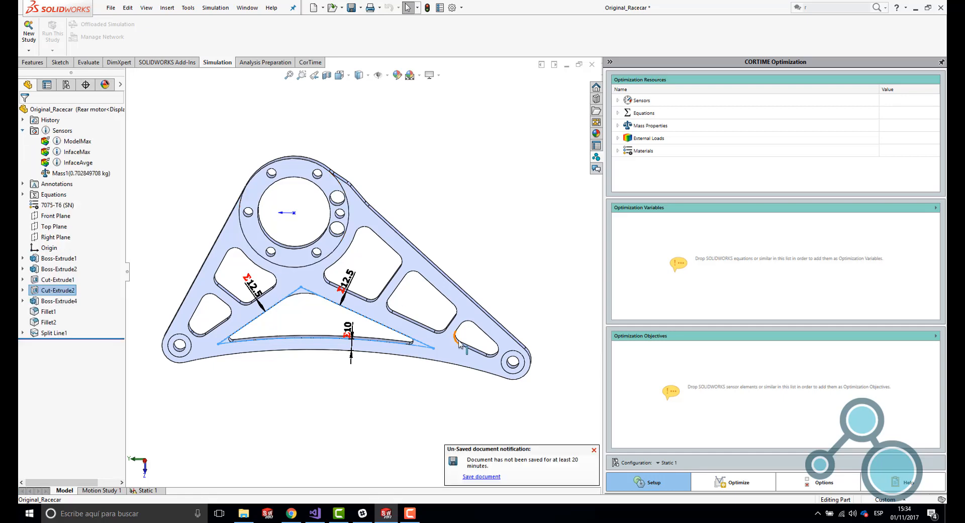
click(594, 450)
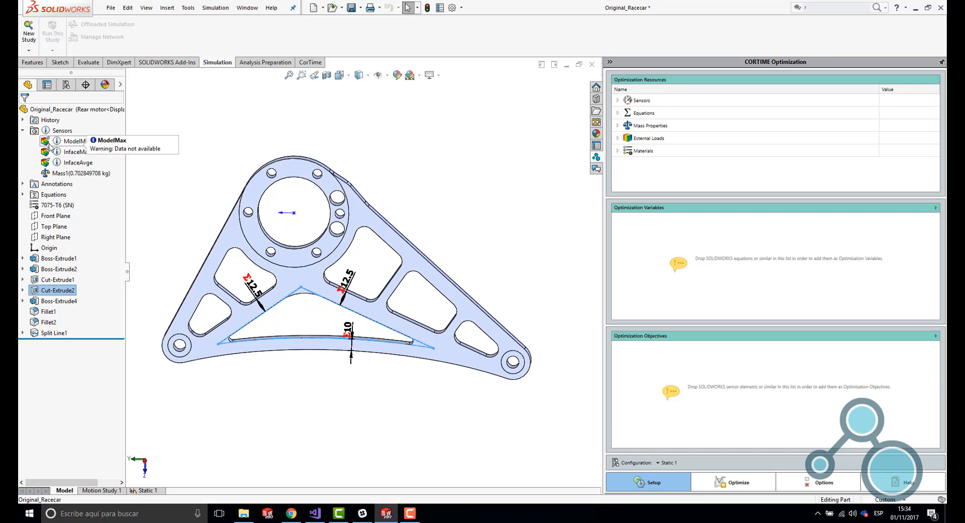
click(75, 142)
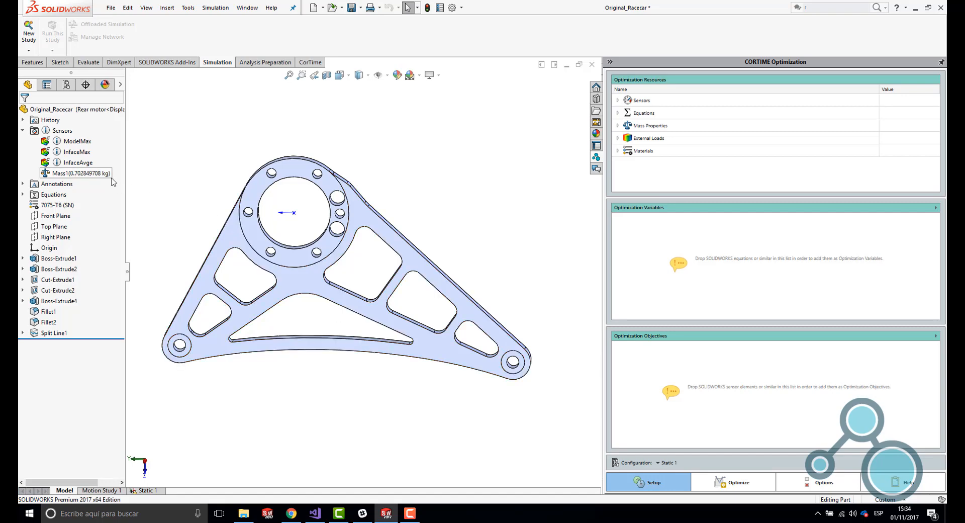
click(22, 130)
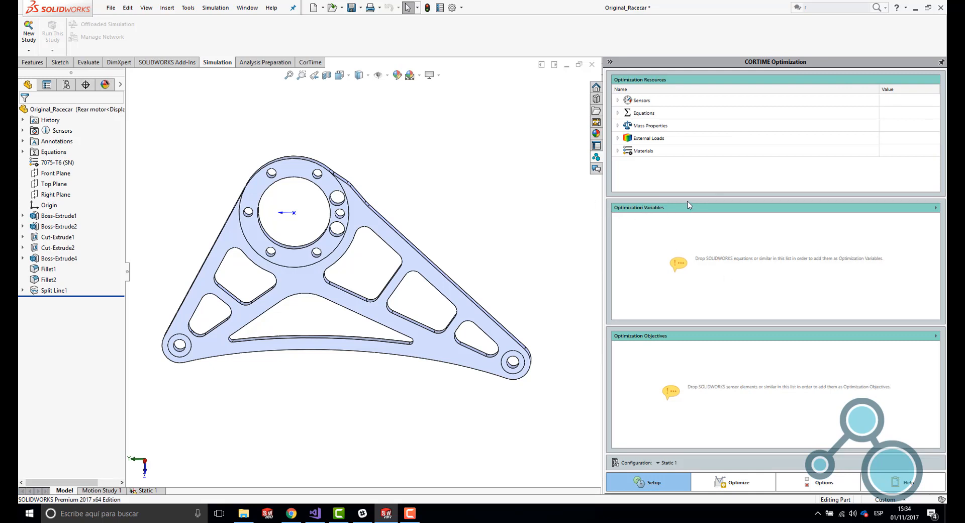
Step: Add the equations A, B, C and D as optimization variables
click(618, 113)
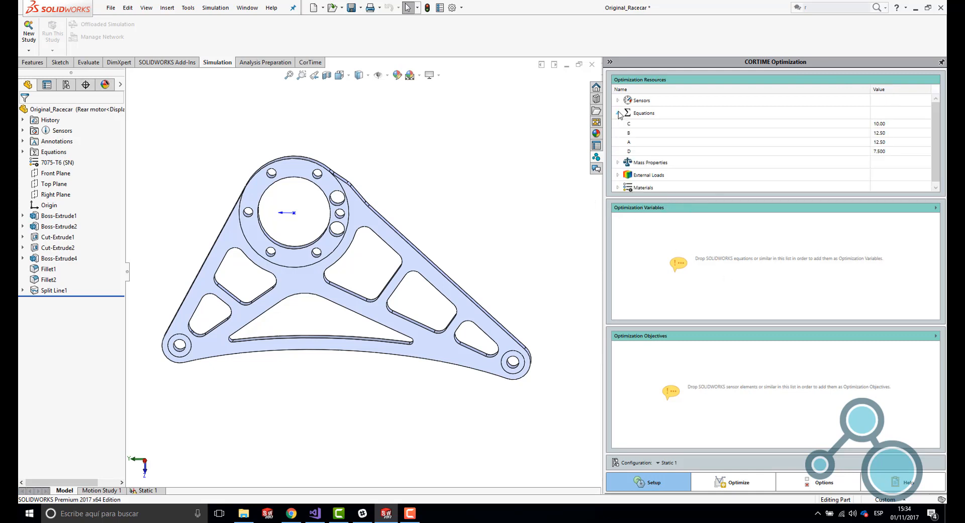
click(634, 144)
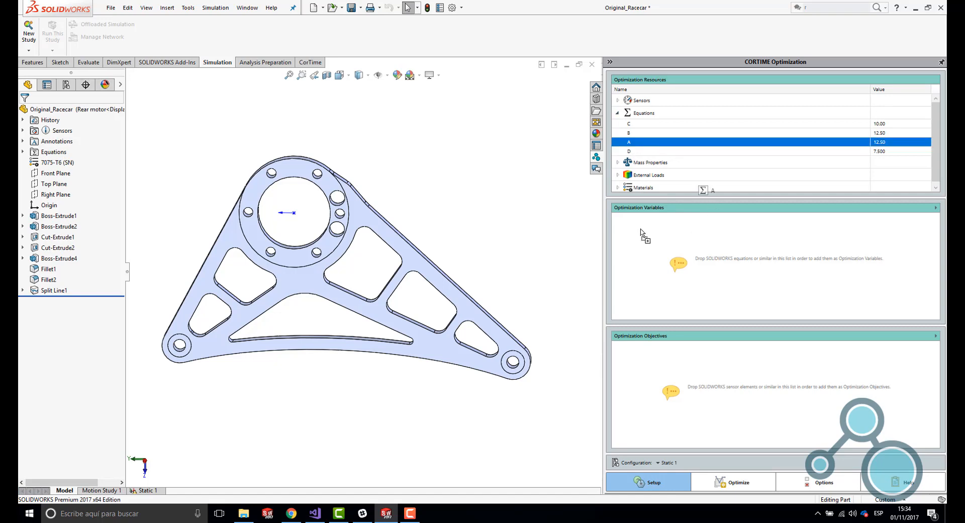
drag(642, 228, 642, 228)
drag(634, 133, 651, 276)
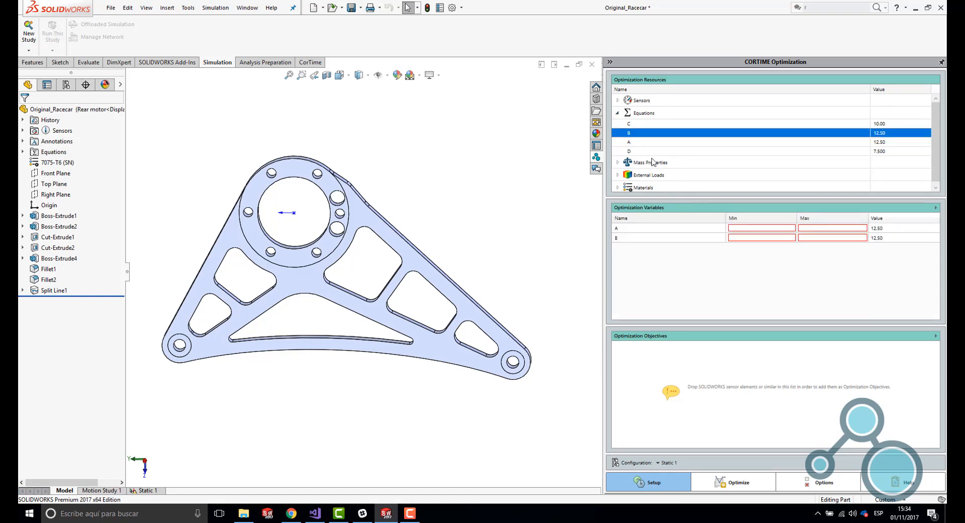
drag(636, 125, 667, 279)
drag(639, 150, 636, 260)
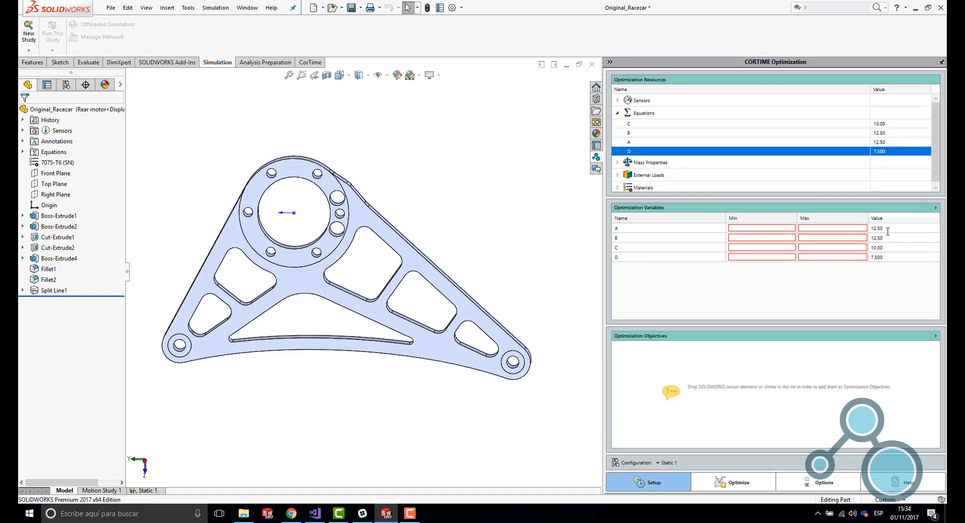
Step: Set the variable ranges to 1–25 for A, 5–25 for B, 4–25 for C and 1–30 for D
click(769, 228)
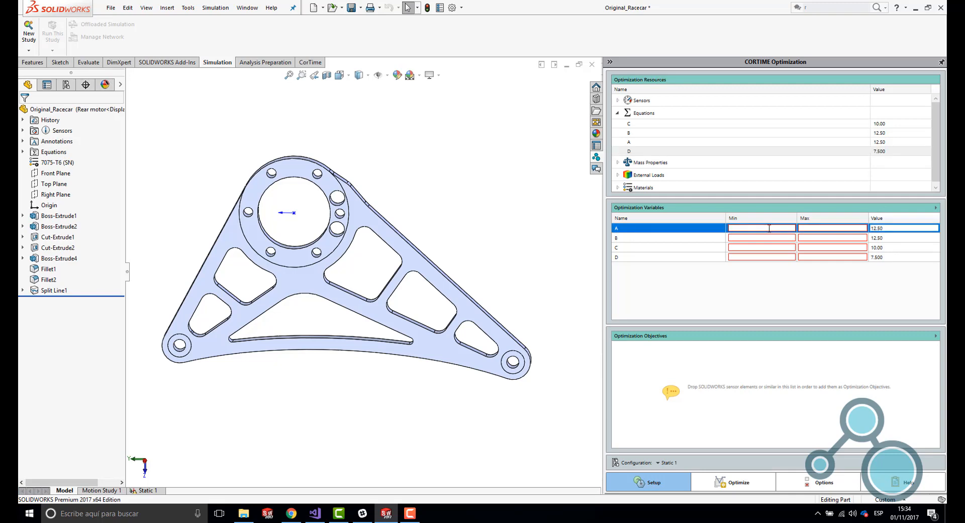
text(1)
key(Tab)
text(25)
key(Return)
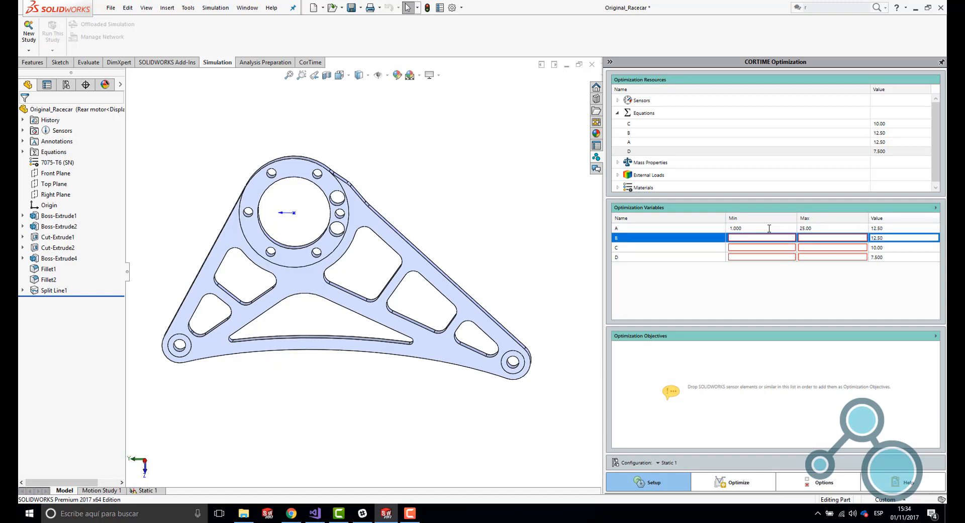
key(Return)
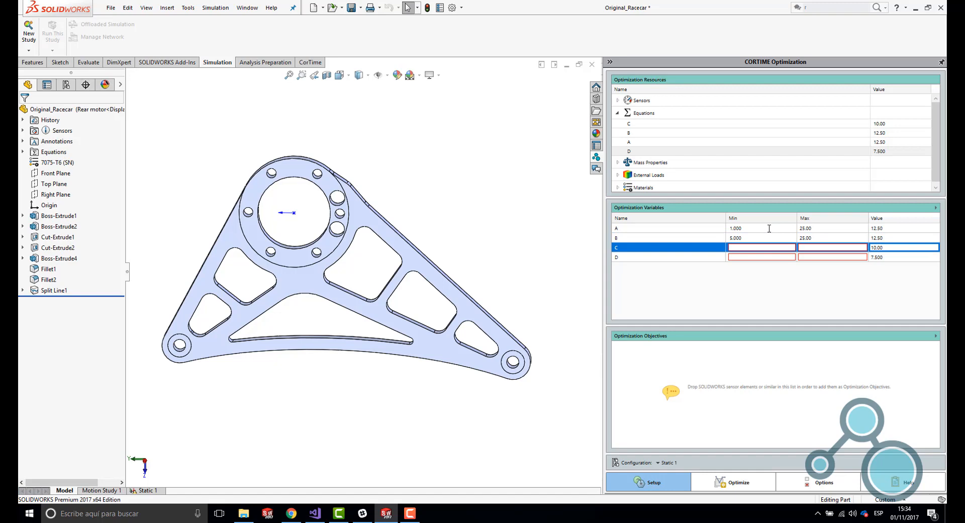
key(Return)
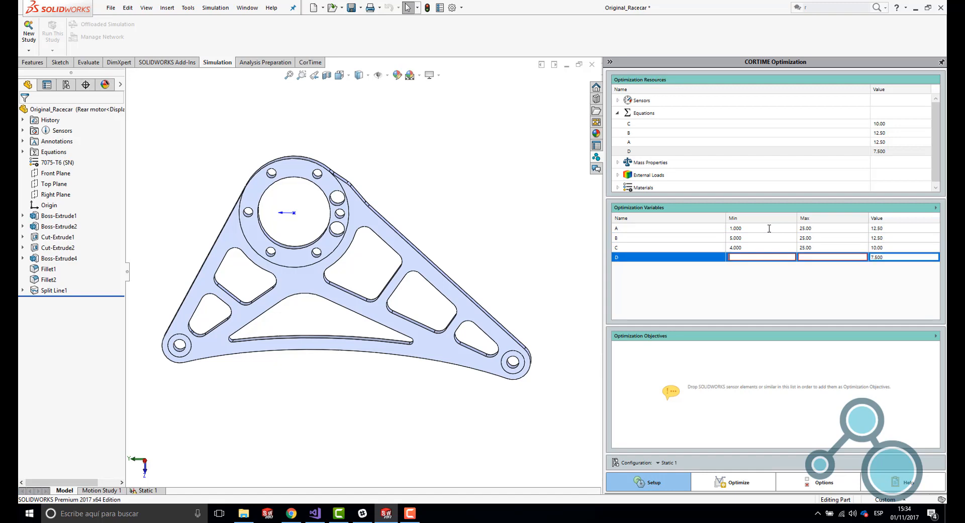
text(1)
key(Return)
key(Return)
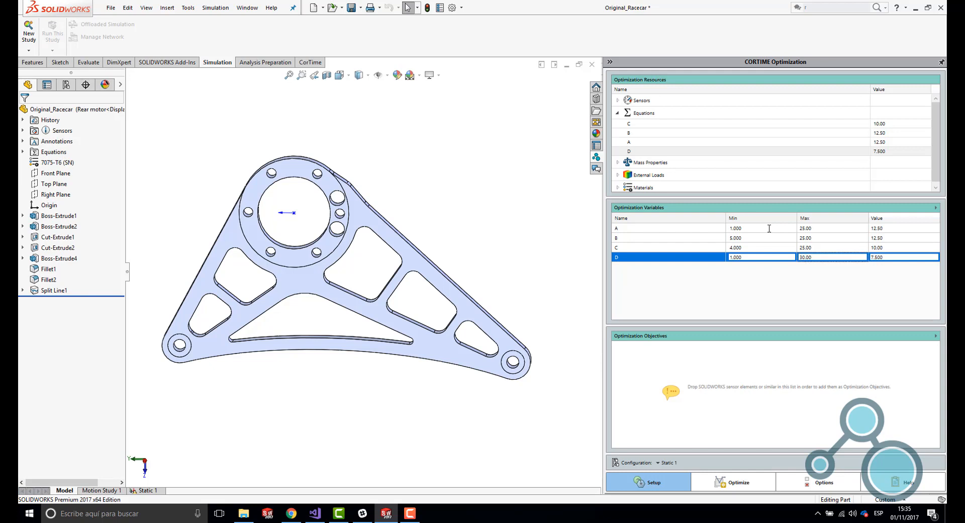
Step: Check the model at the limit combinations of the optimization variables and preview several of the failing combinations
click(935, 208)
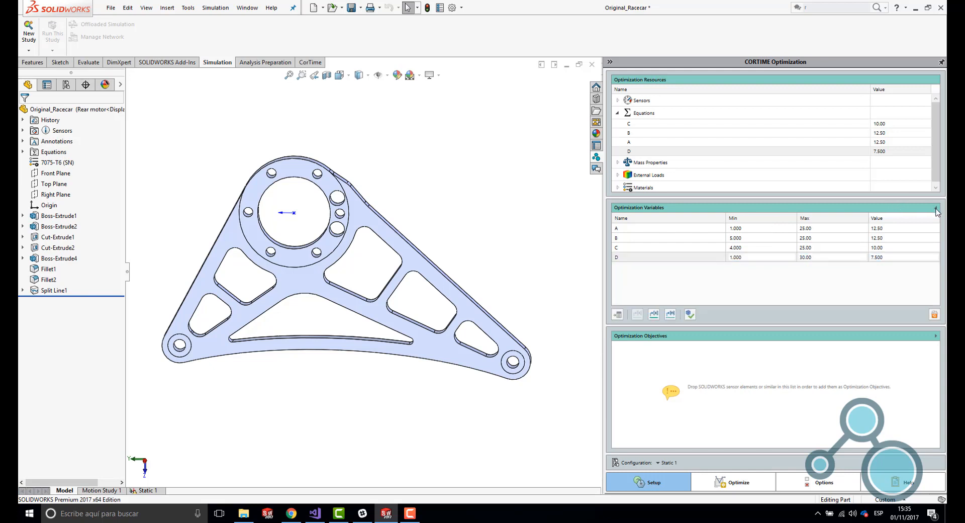
click(690, 313)
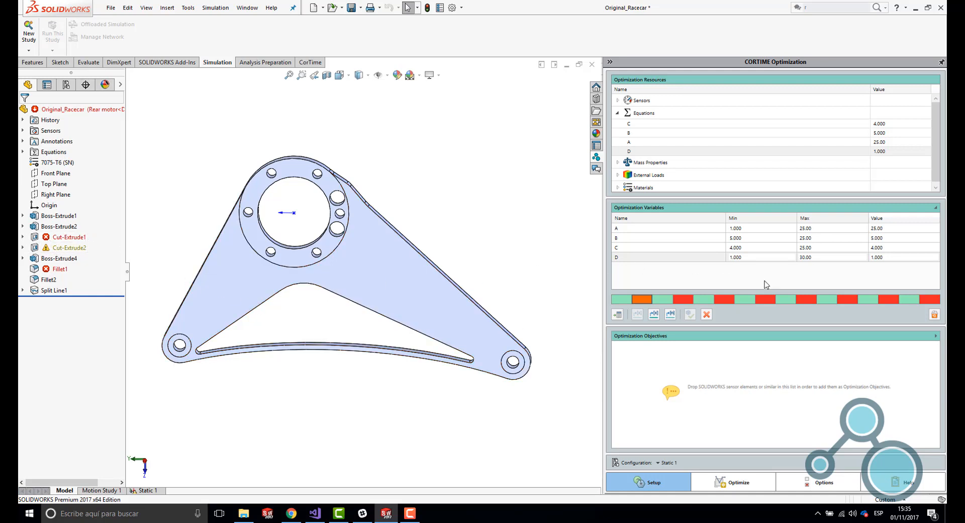
click(690, 301)
click(719, 300)
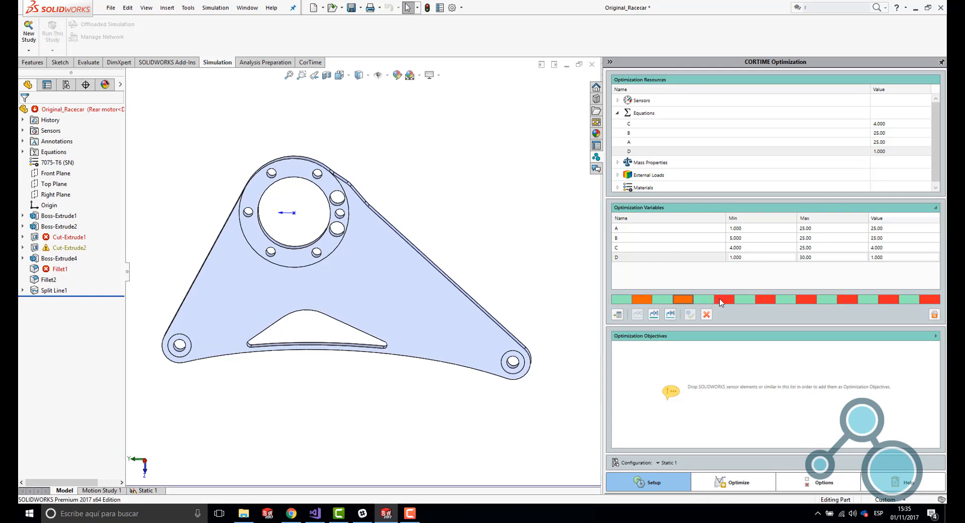
click(773, 300)
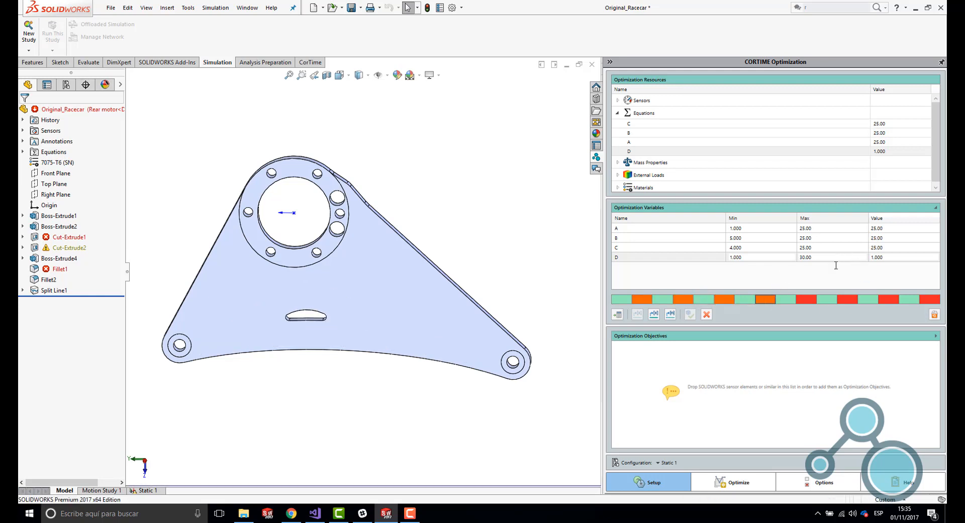
click(807, 302)
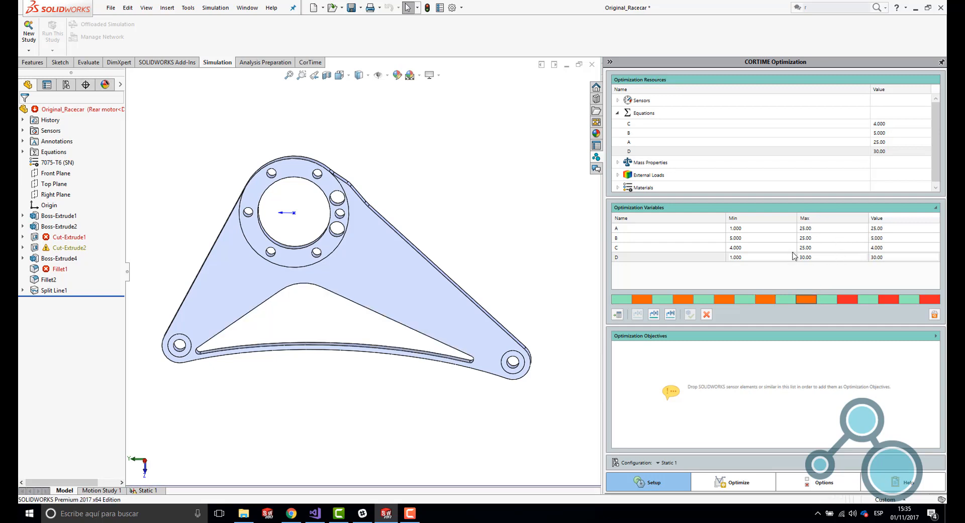
Step: Set the maximum of variable A to 23 and rerun the check of the variable limit combinations
click(822, 229)
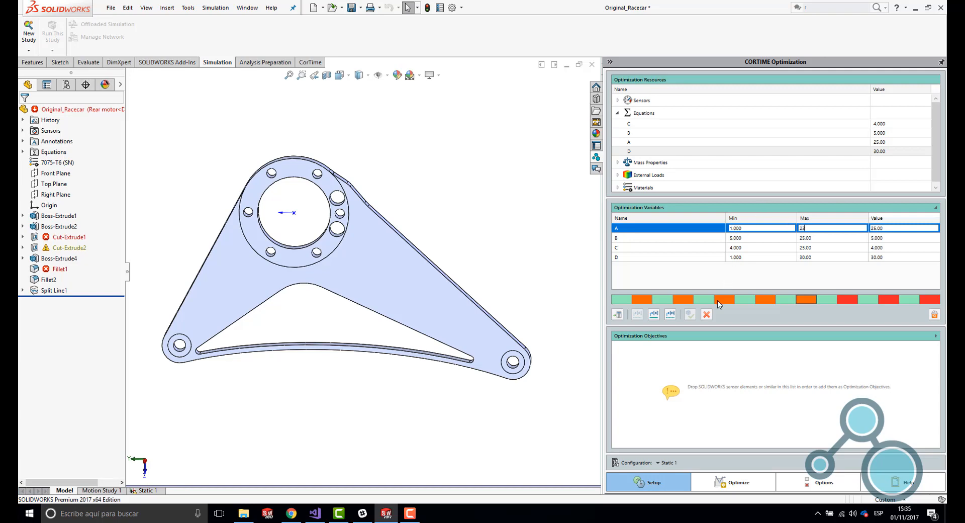
text(23)
key(Return)
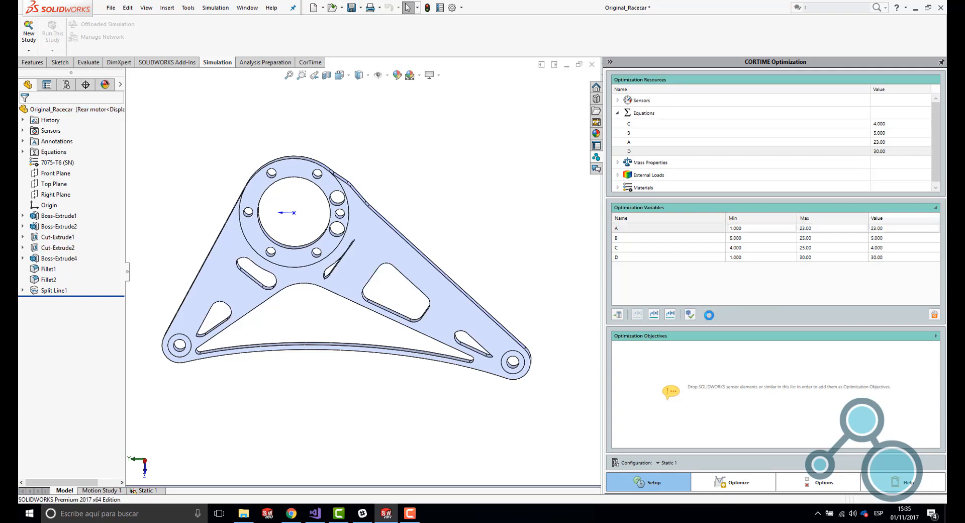
click(691, 314)
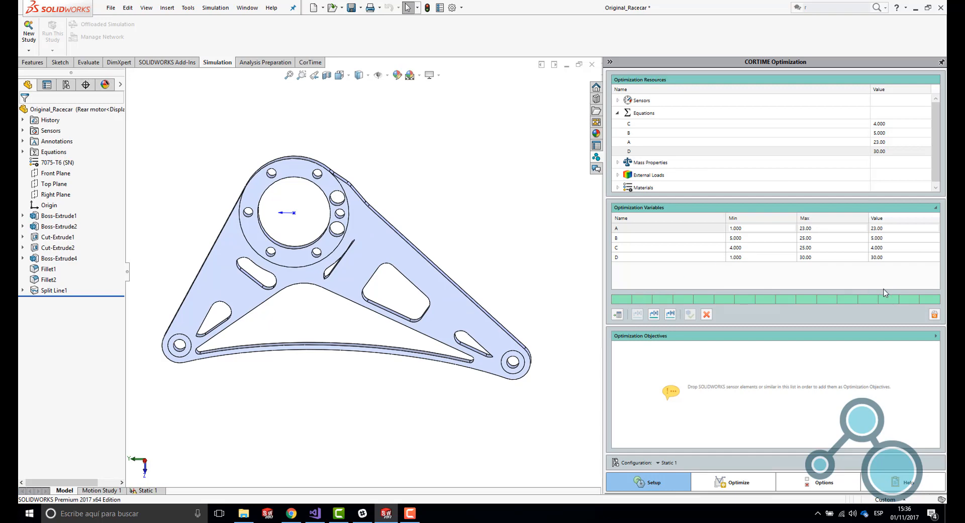
Step: Add the Mass1 sensor as an optimization objective
click(618, 114)
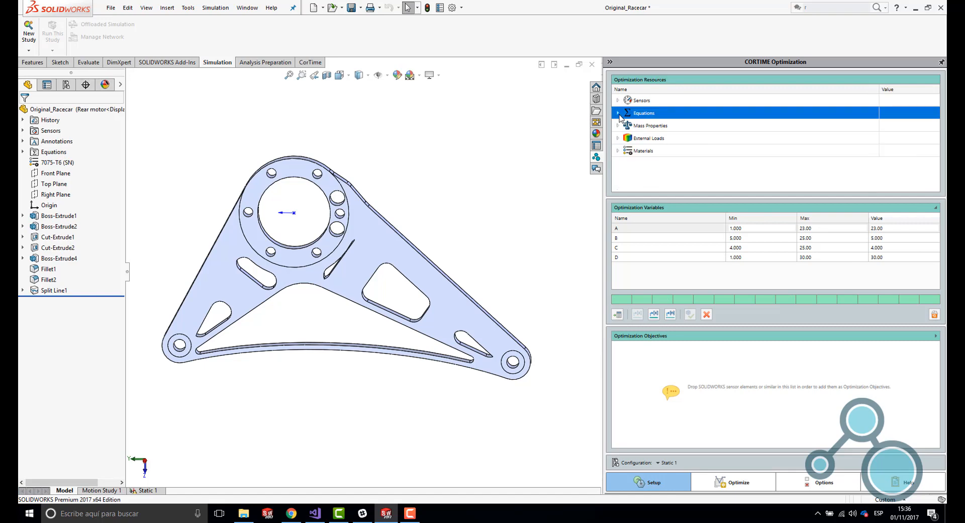
click(618, 101)
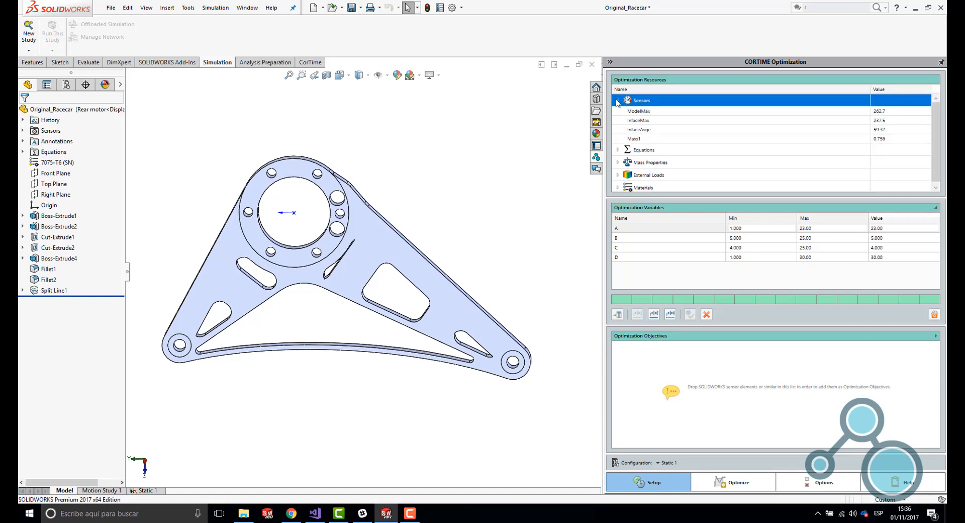
drag(632, 139, 687, 359)
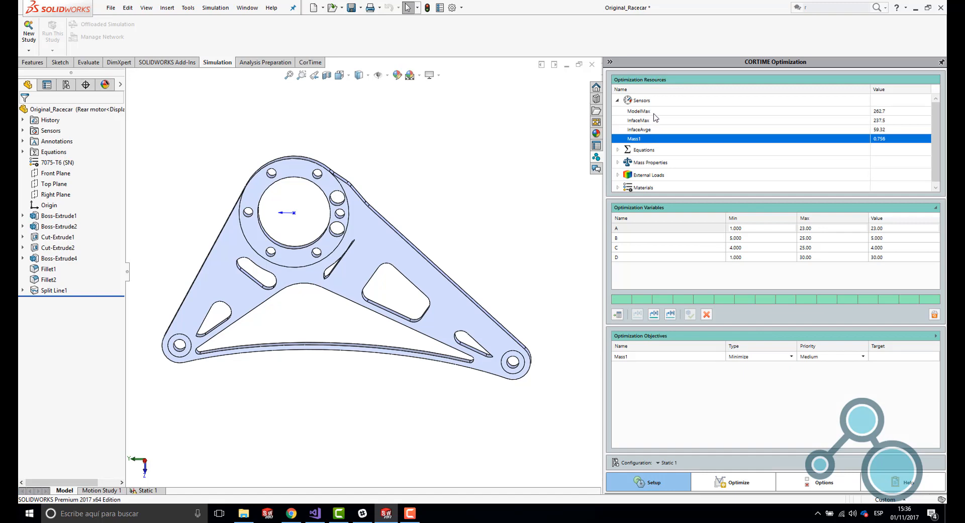
Step: Add the InfaceMax sensor as an objective of type Minimize Until with Very High priority and a target of 250
drag(653, 122, 635, 384)
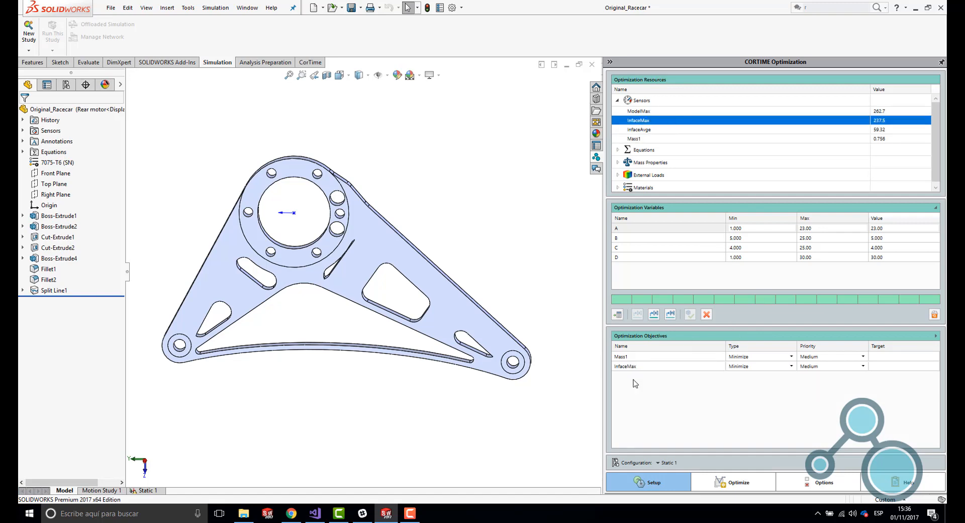
click(791, 368)
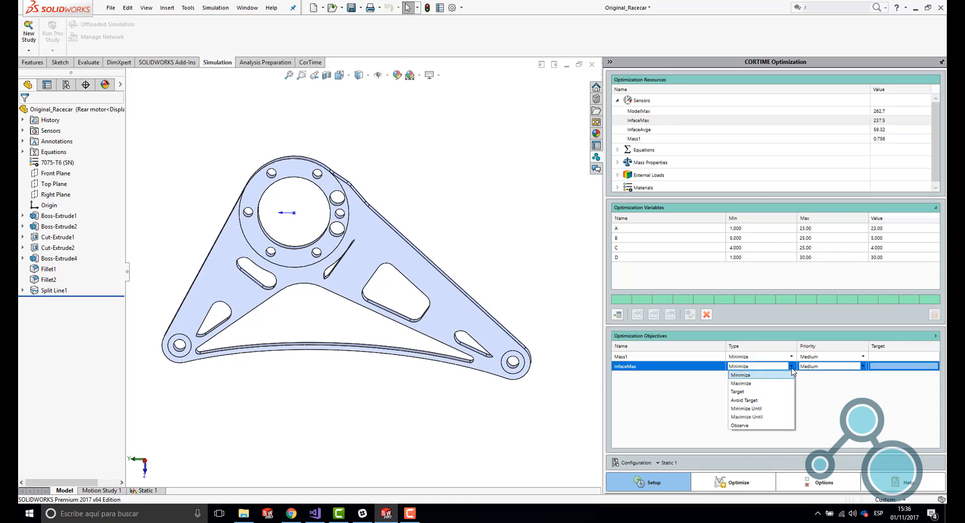
click(761, 408)
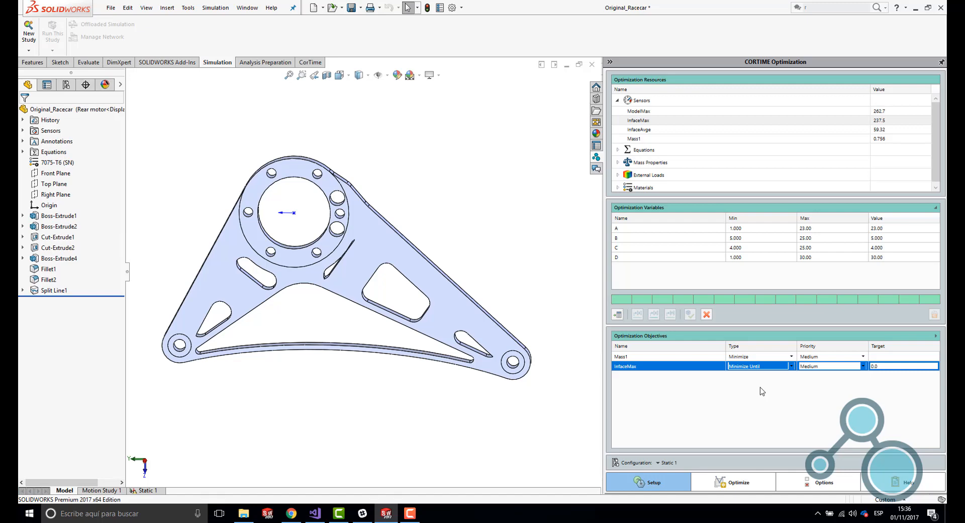
click(863, 366)
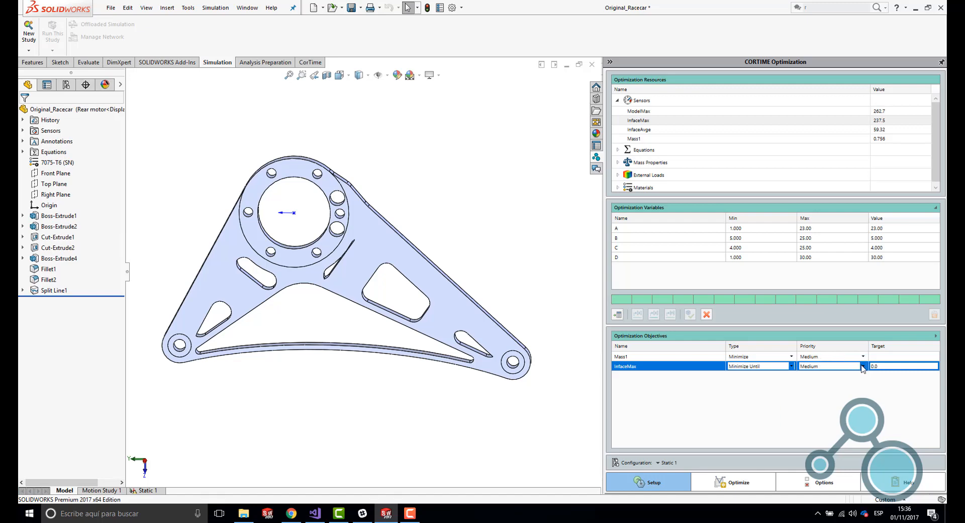
click(842, 416)
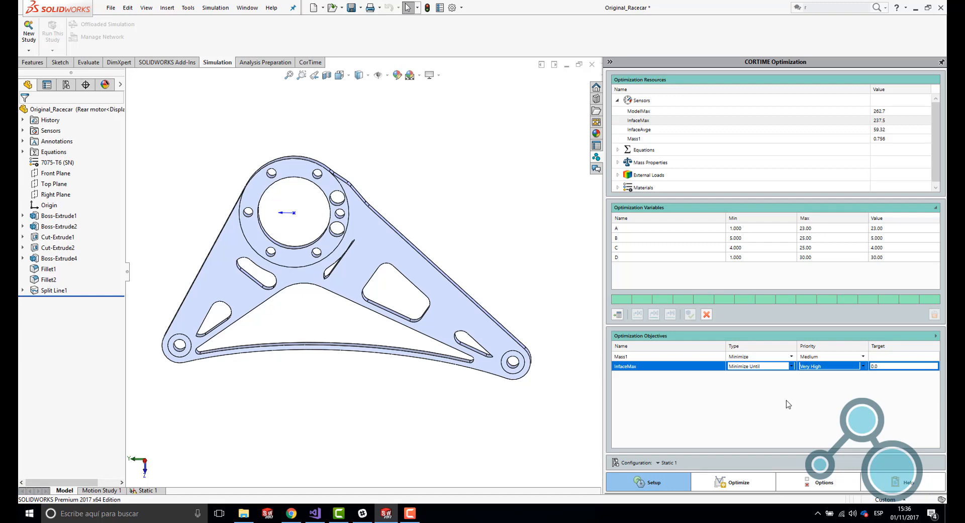
click(877, 365)
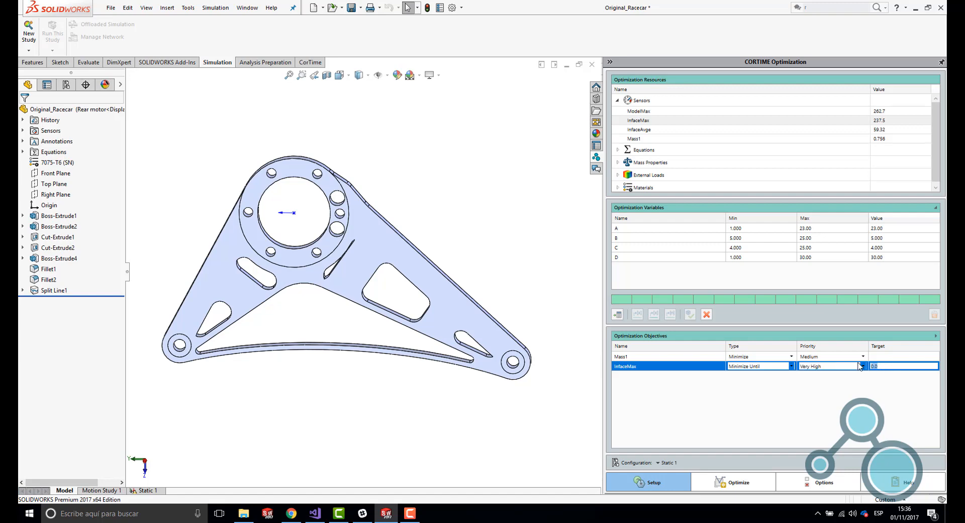
text(250)
Step: Add the ModelMax sensor as an optimization objective of type Observe
drag(653, 112, 675, 390)
click(788, 373)
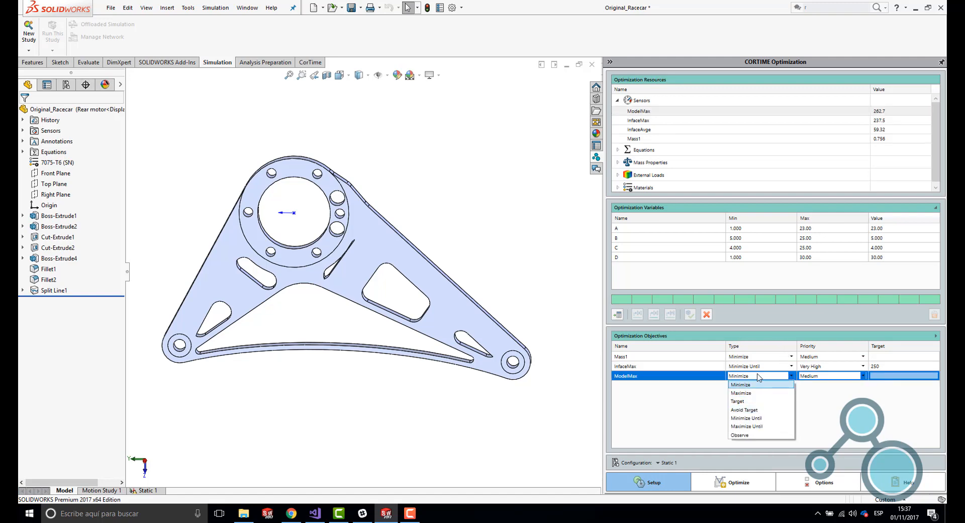
click(742, 436)
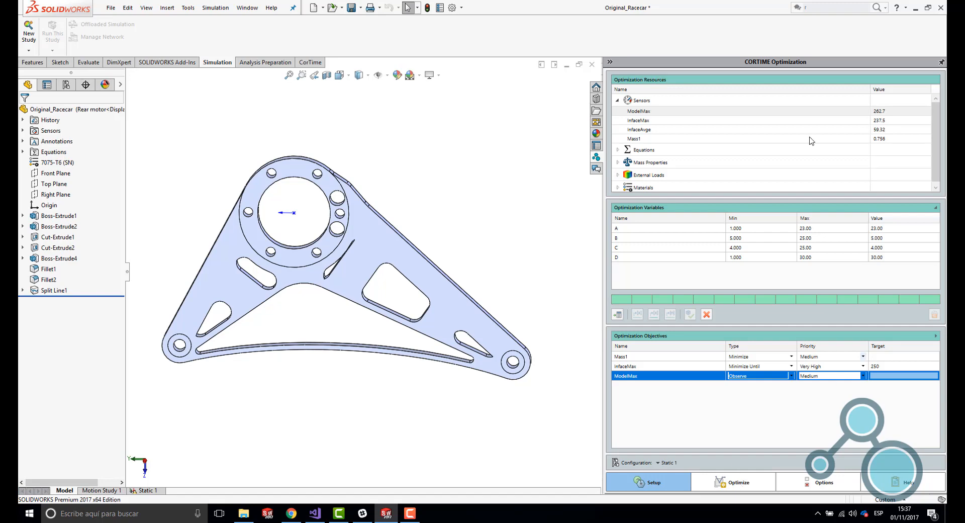
Step: Include the variables A, B, C and D in the optimization progress chart alongside the objectives
click(743, 486)
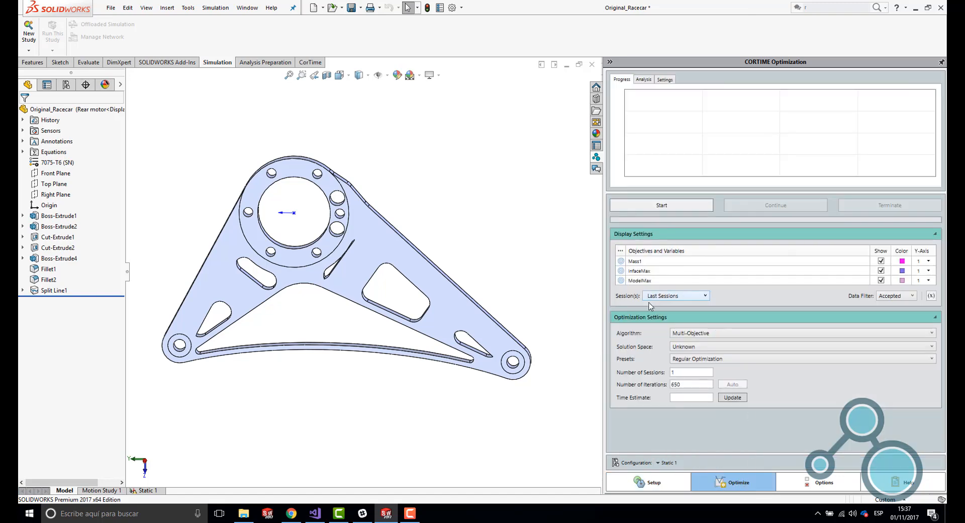
click(930, 295)
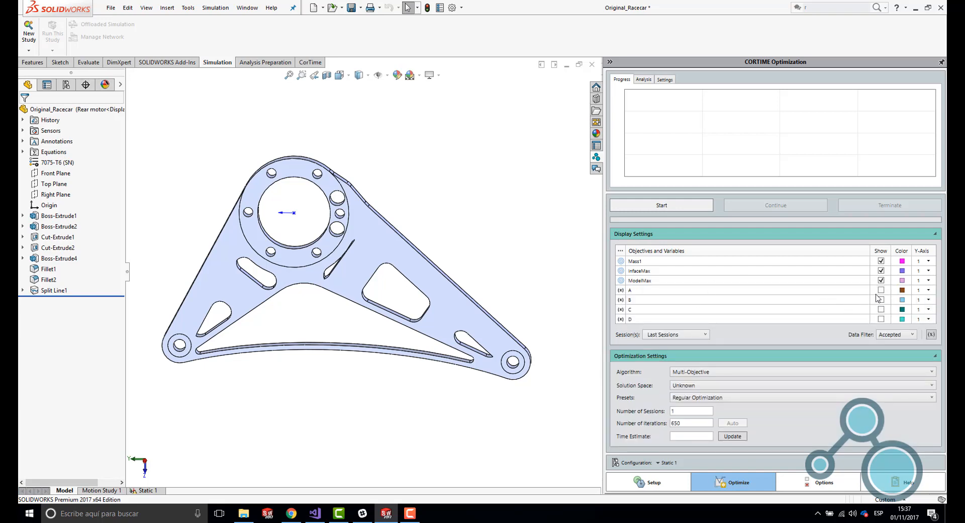
click(881, 290)
click(881, 300)
click(881, 309)
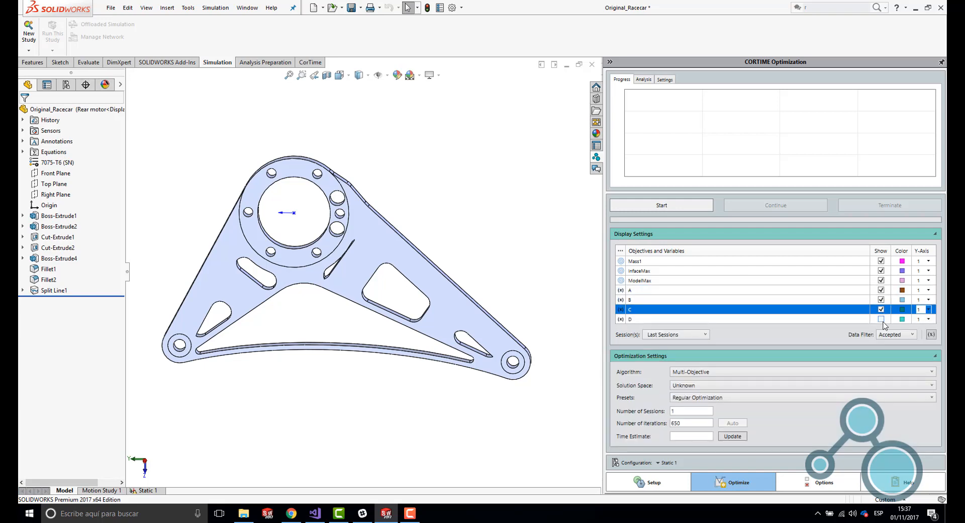
click(880, 319)
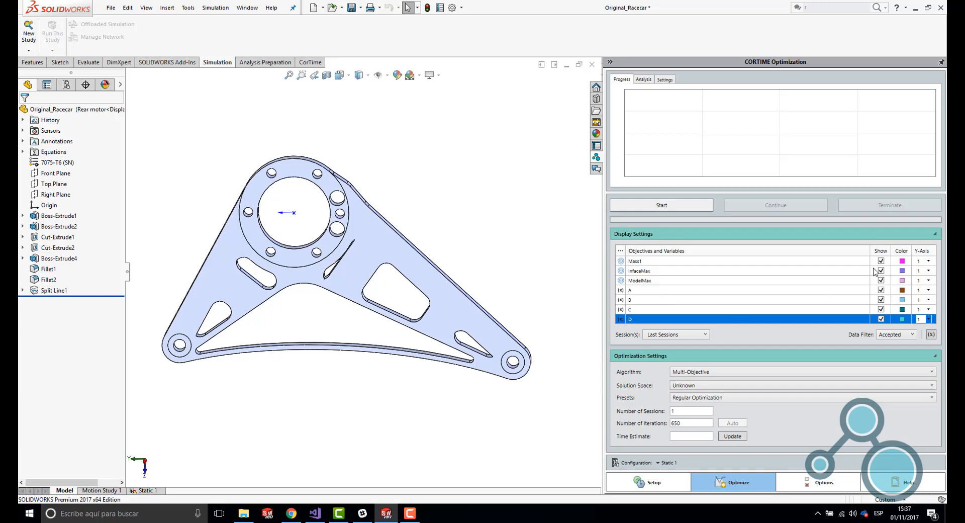
Step: Assign separate chart Y-axes: 2 for InfaceMax, 3 for ModelMax, 4 for A, 5 for B, 6 for C and 7 for D
click(928, 270)
click(924, 288)
click(928, 280)
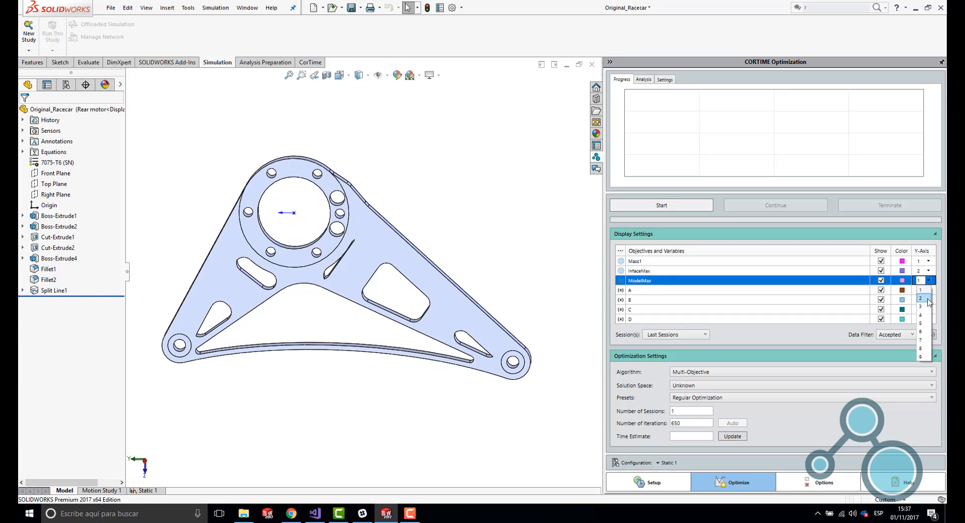
click(927, 307)
click(928, 289)
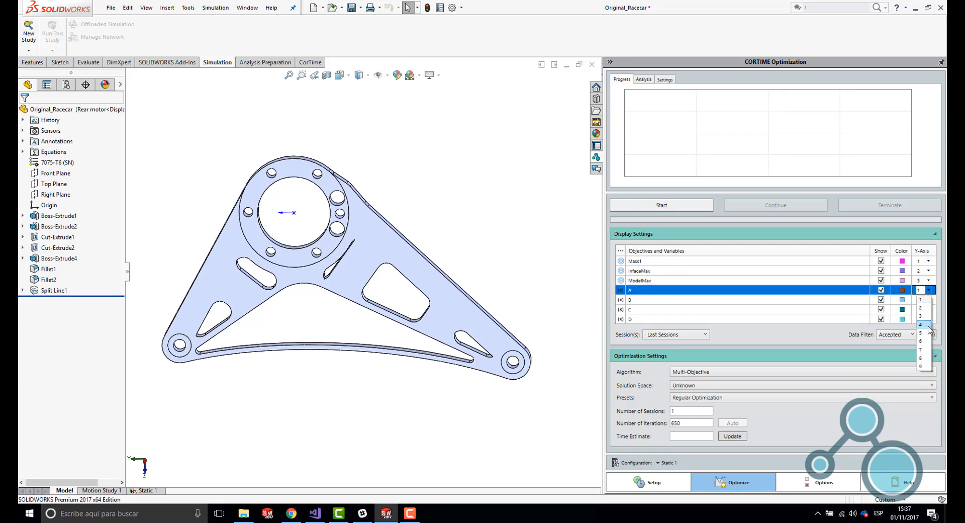
click(923, 325)
click(928, 299)
click(924, 344)
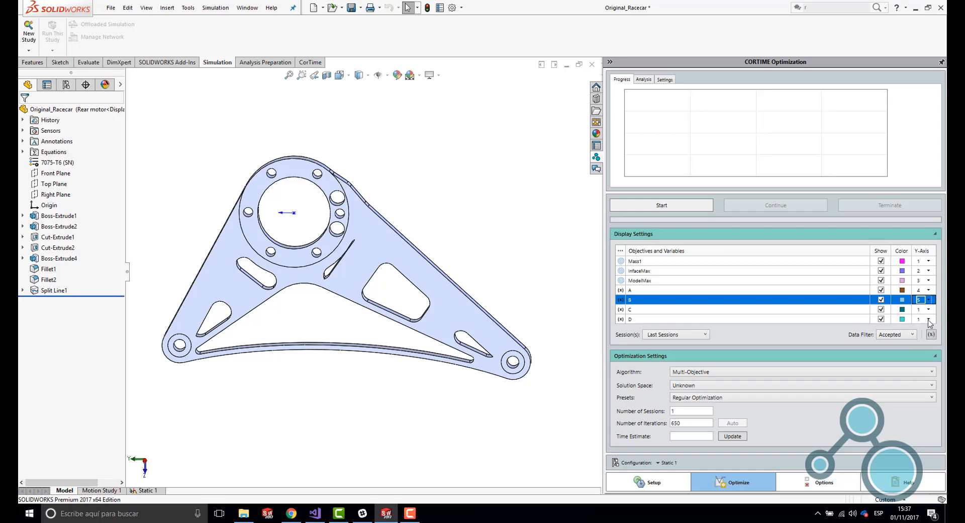
click(928, 309)
click(928, 309)
click(924, 360)
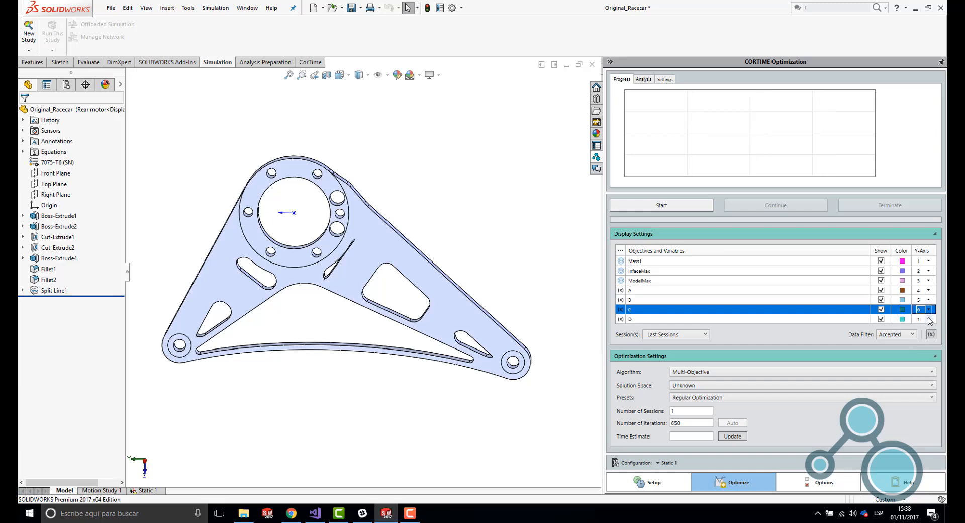
click(928, 319)
click(929, 319)
click(925, 379)
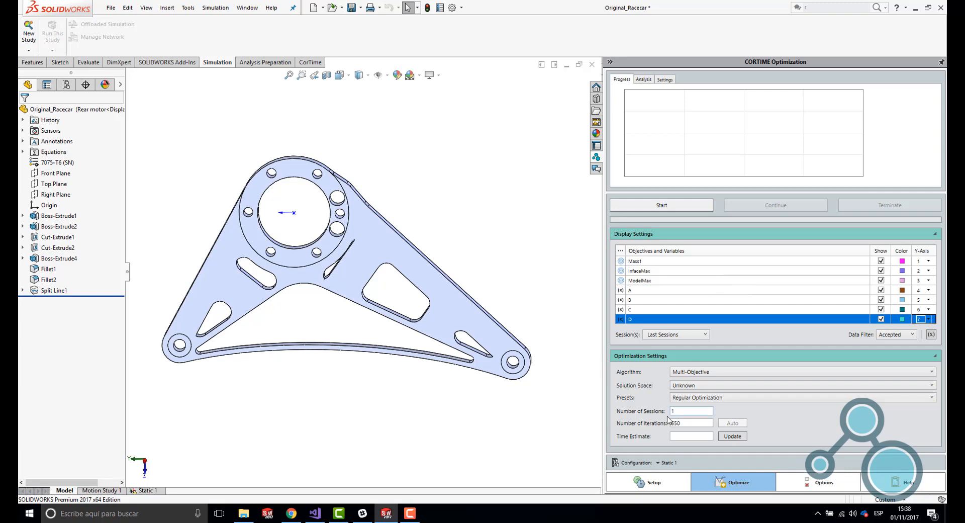
Step: Set the number of sessions to 3 and enable the Always Show Message Box and Display Function Value Column preferences
click(643, 410)
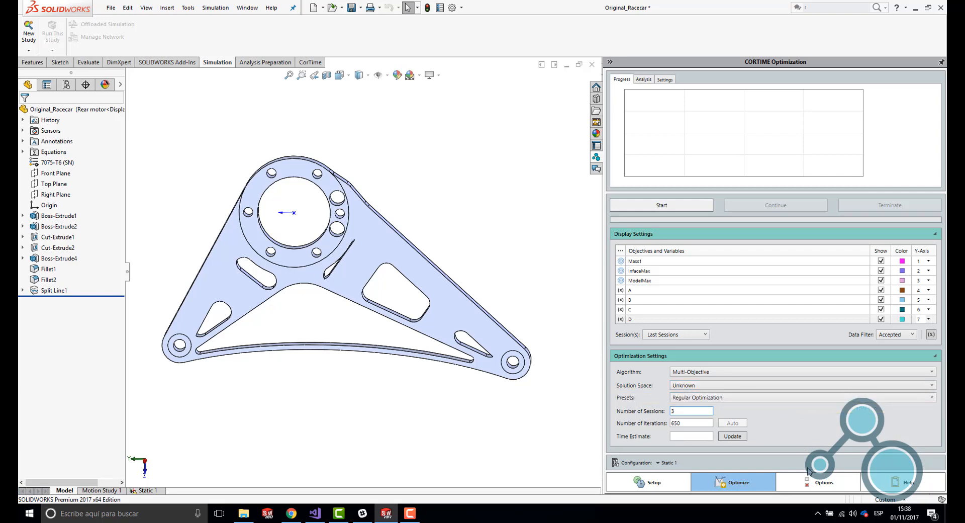
click(808, 490)
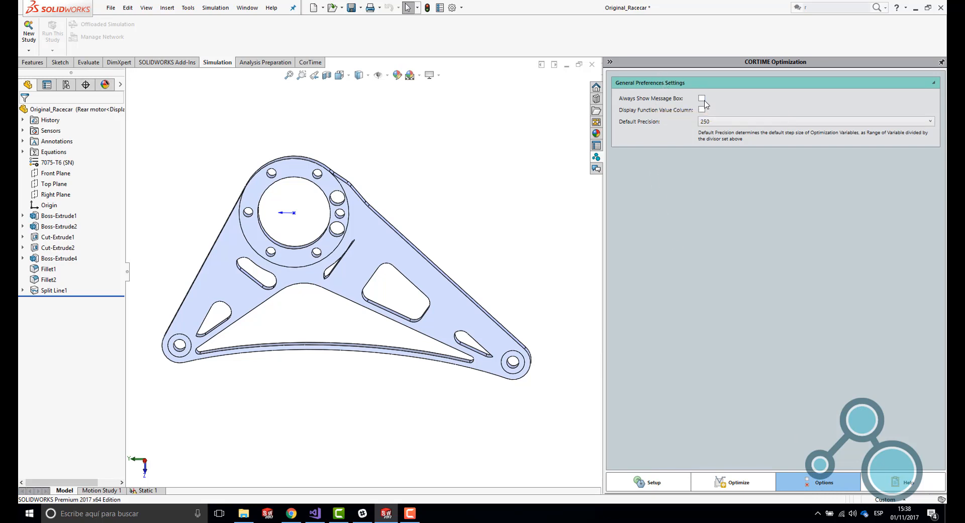
click(740, 494)
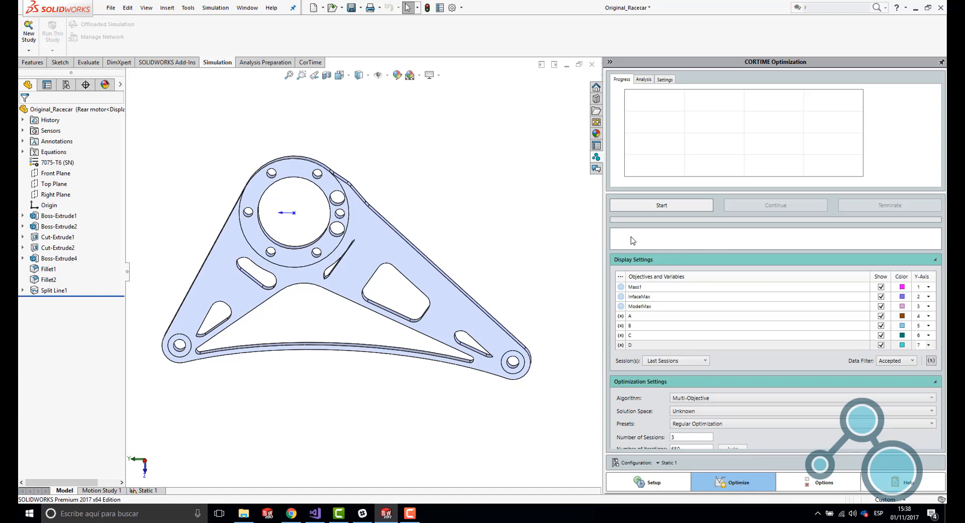
click(797, 485)
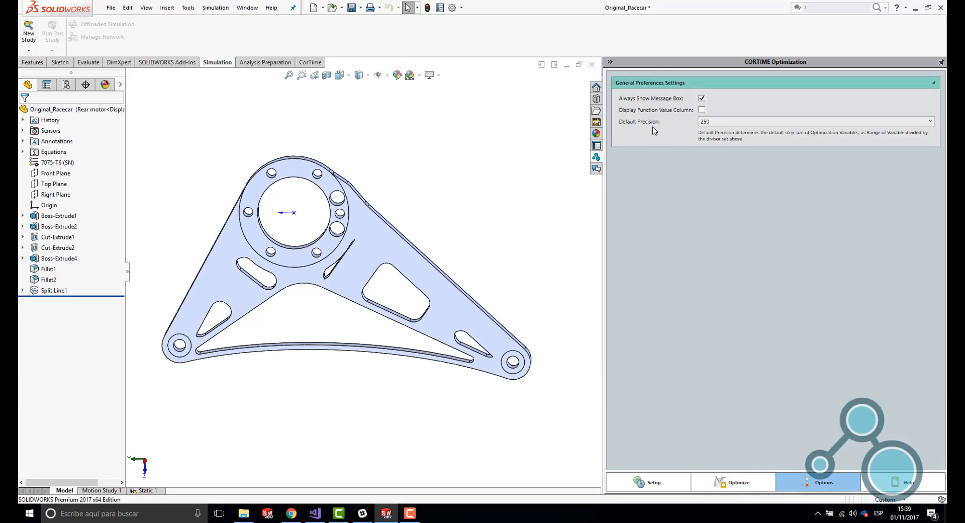
click(701, 109)
click(726, 485)
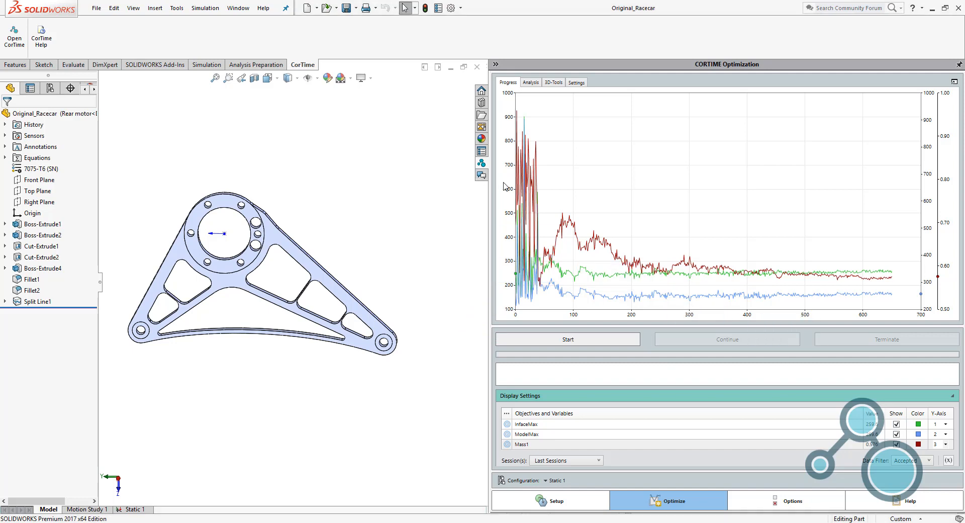
Step: Examine the early iterations in the progress chart, auto-scale it back to the full run and read the objective values at individual iterations
scroll(550, 182, down, 1)
scroll(549, 182, down, 1)
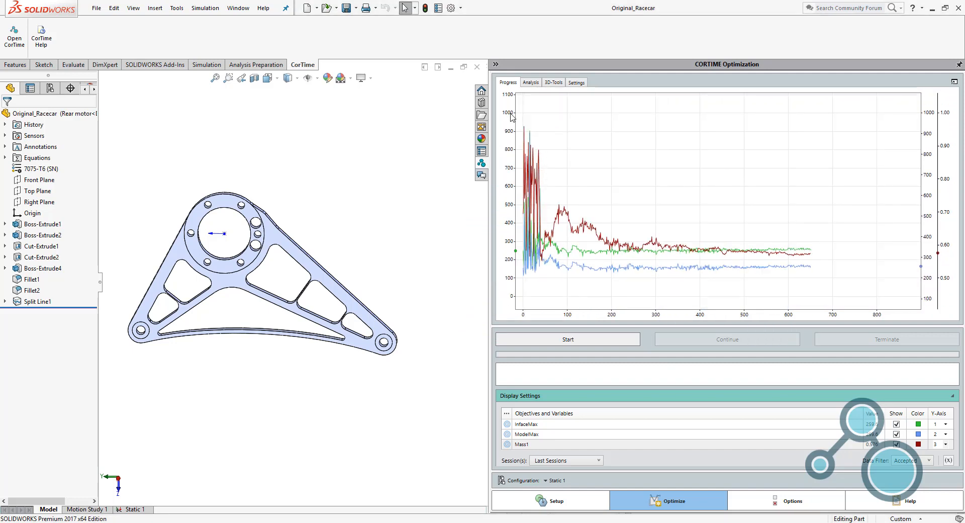
drag(530, 137, 561, 304)
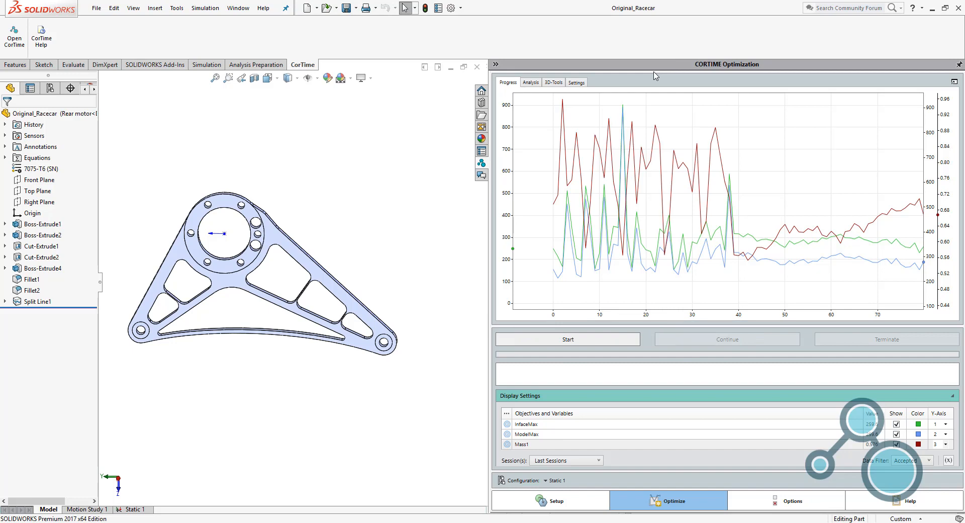
mouse_move(554, 276)
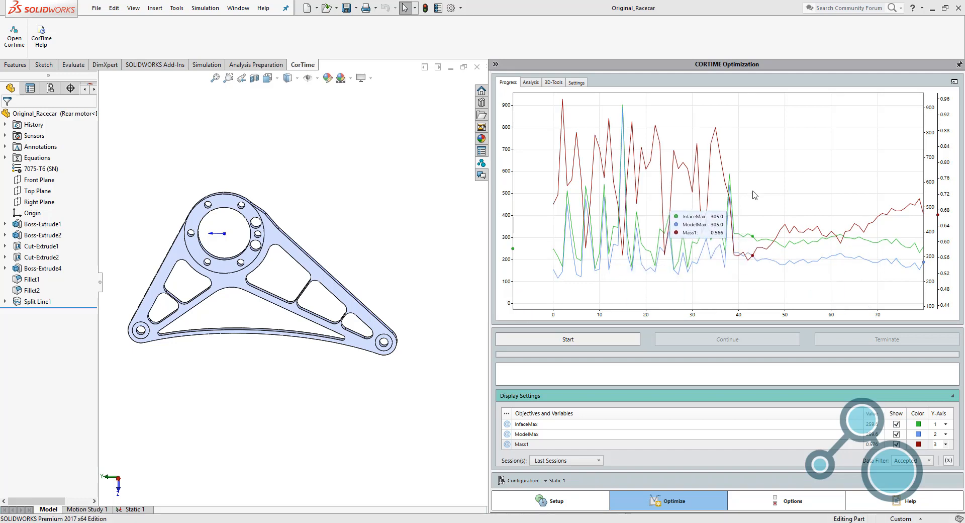
right_click(752, 164)
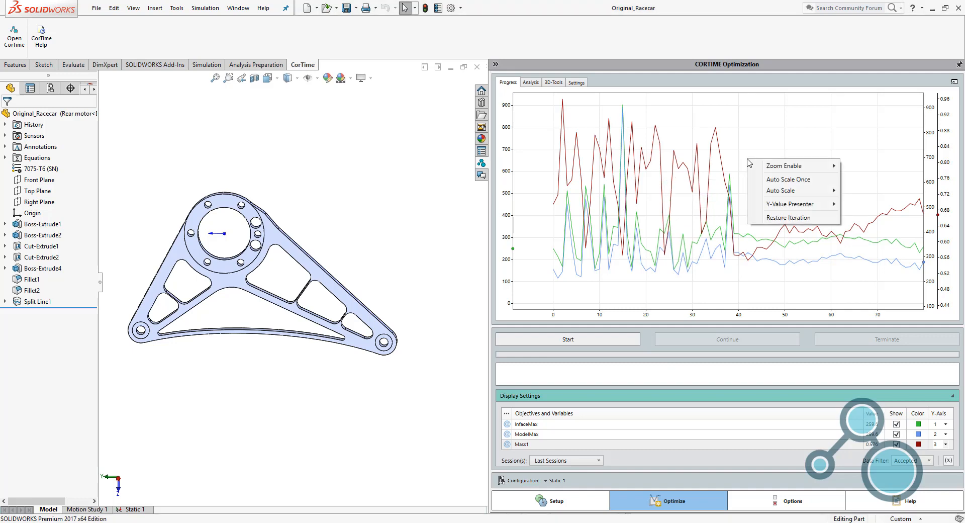
click(764, 180)
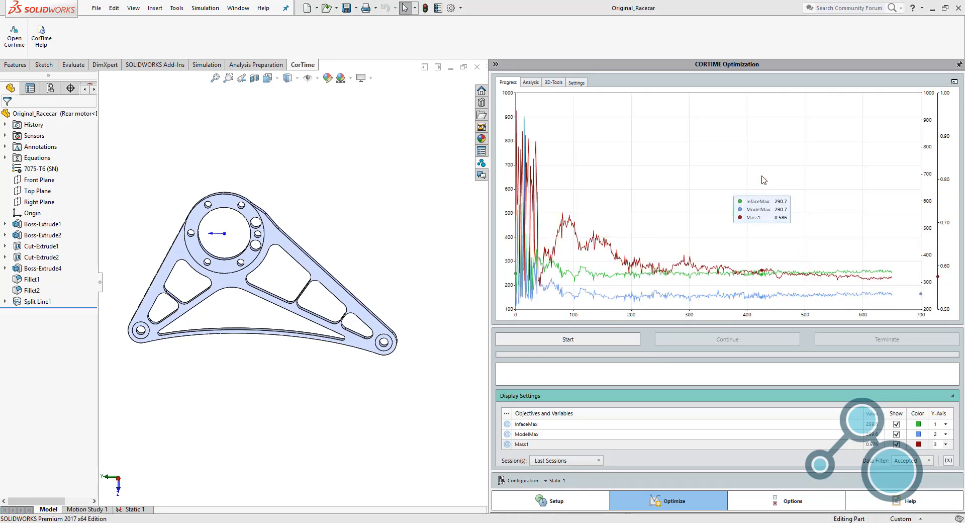
mouse_move(685, 121)
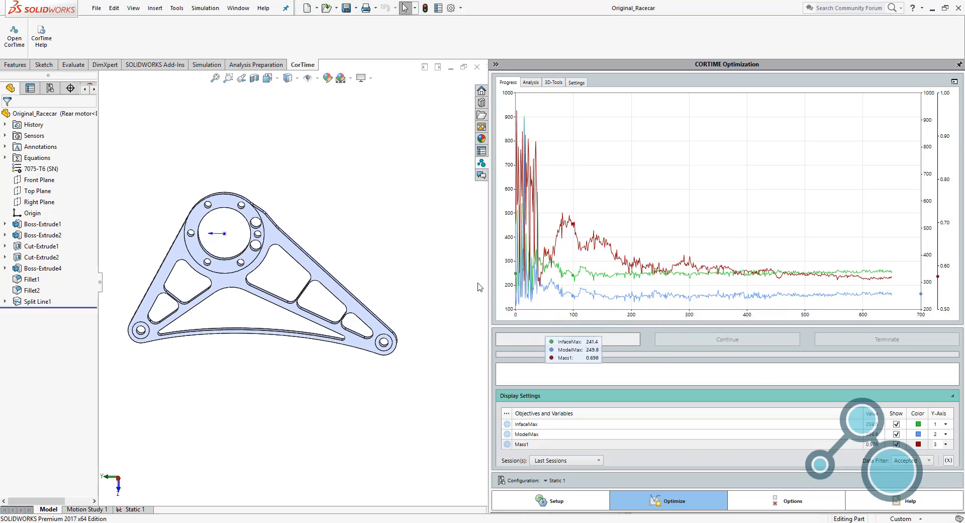
mouse_move(531, 258)
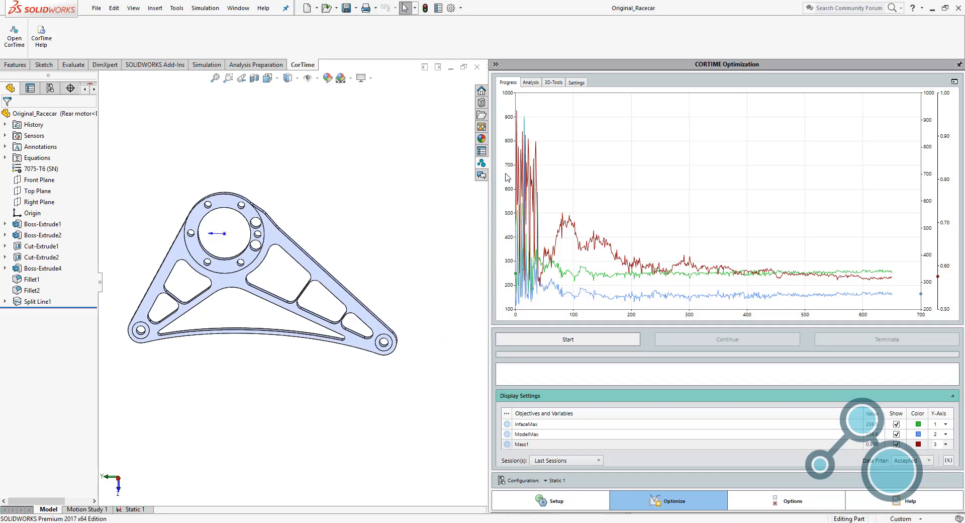
mouse_move(547, 244)
Step: In the Analysis plot, limit InfaceMax to a maximum of about 250.6 and narrow its axis view to start at 204.9
click(531, 82)
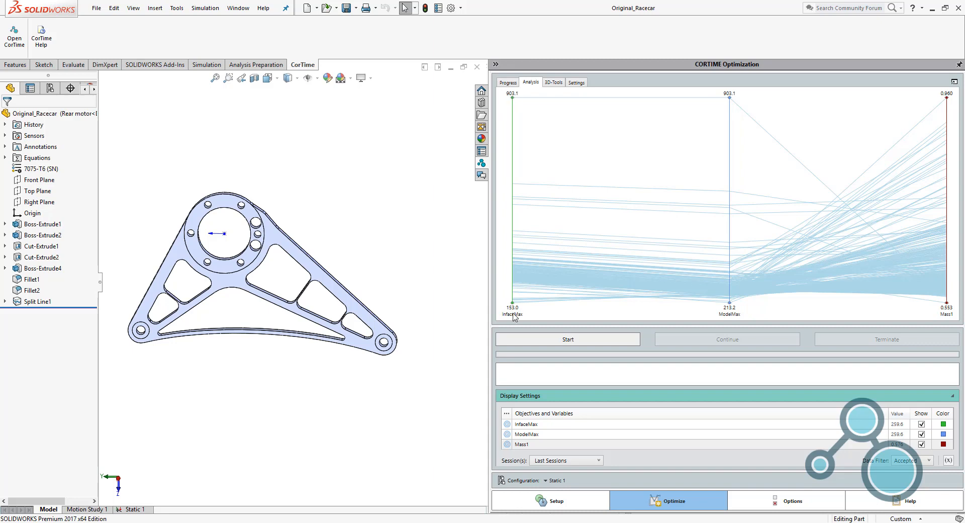
drag(514, 99, 514, 280)
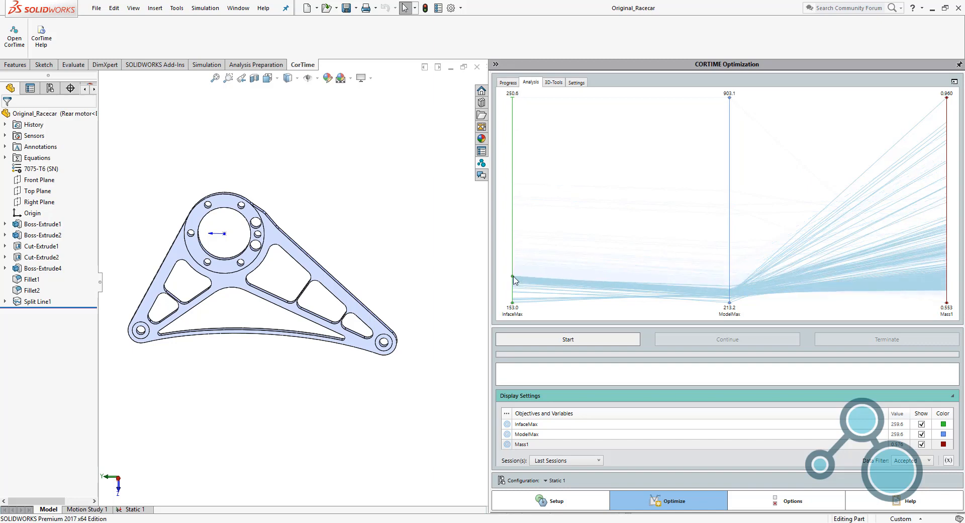
scroll(525, 289, up, 3)
scroll(525, 292, up, 4)
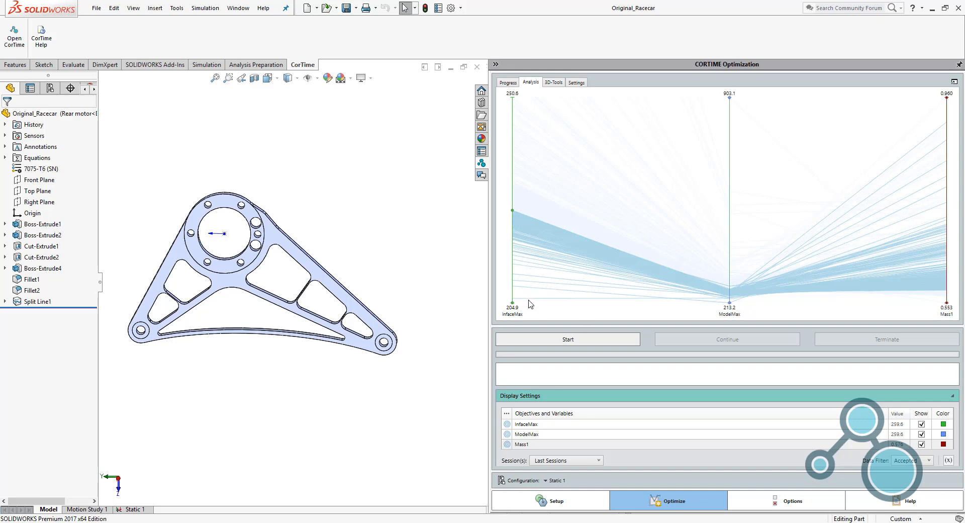
Step: Compare iterations within the InfaceMax limit and restore the light design with A 13.50, B 7.600, C 4.400 and D 1.125
mouse_move(528, 303)
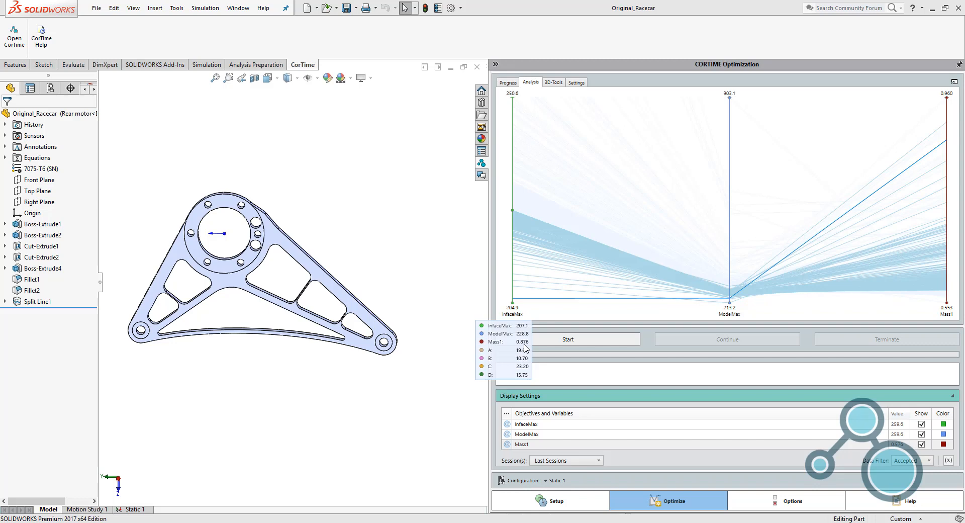
mouse_move(534, 223)
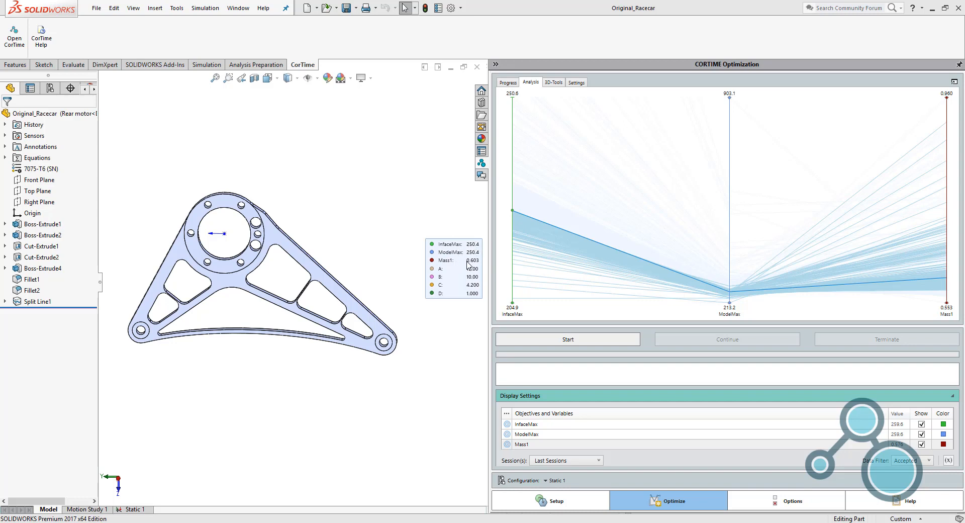
right_click(535, 219)
click(531, 217)
right_click(532, 221)
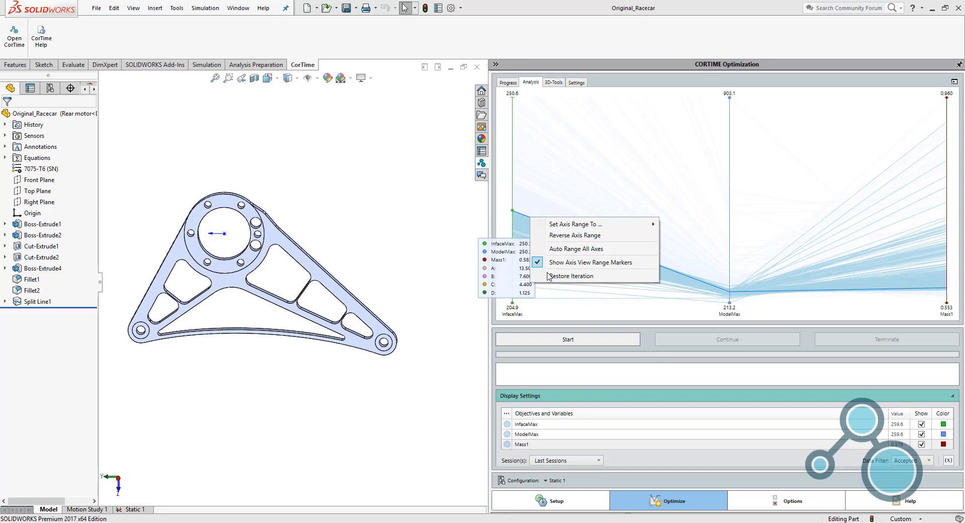
click(547, 276)
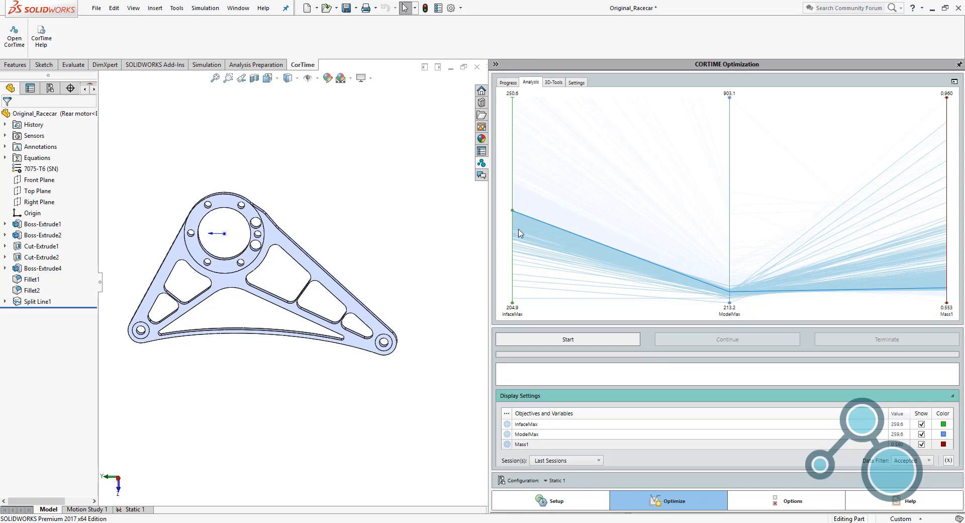
Step: Auto-range all axes in the Analysis plot and widen the InfaceMax range to span 156.8 to 901.2
right_click(529, 165)
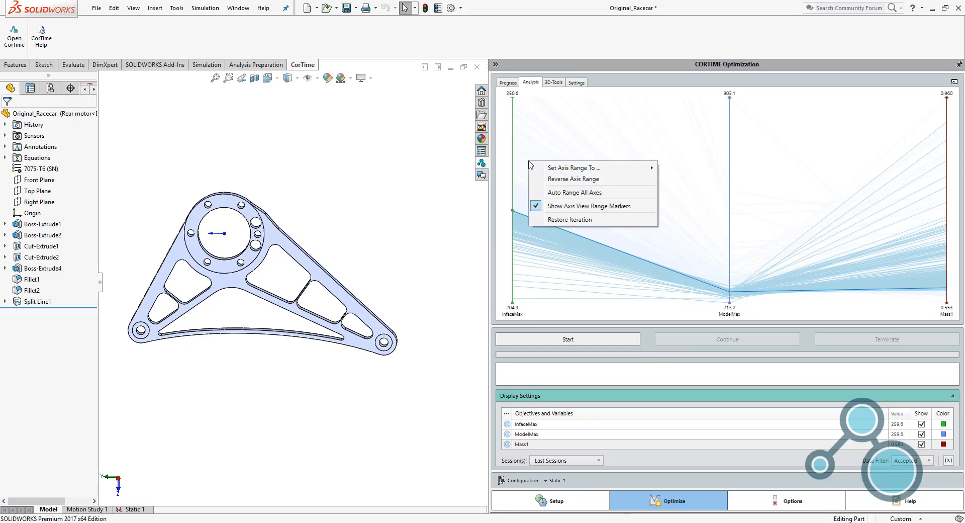
click(556, 193)
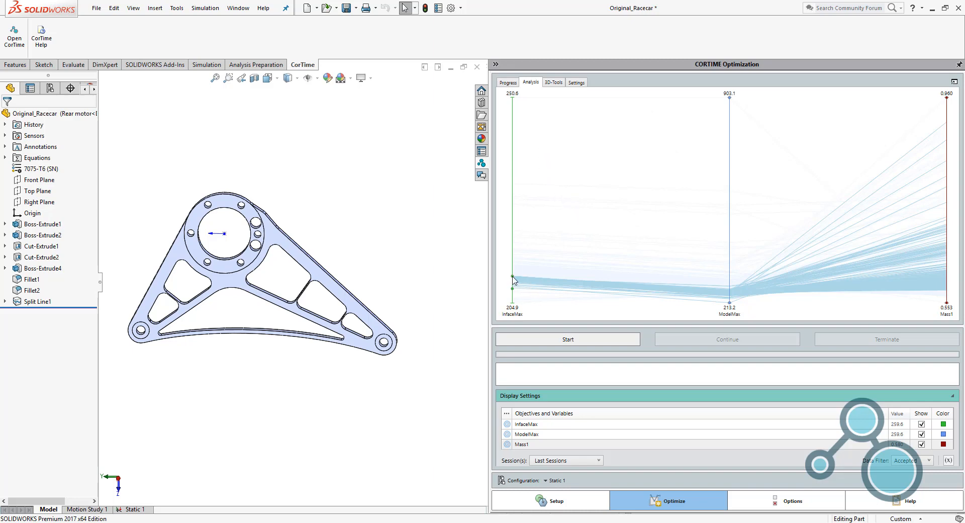
right_click(537, 231)
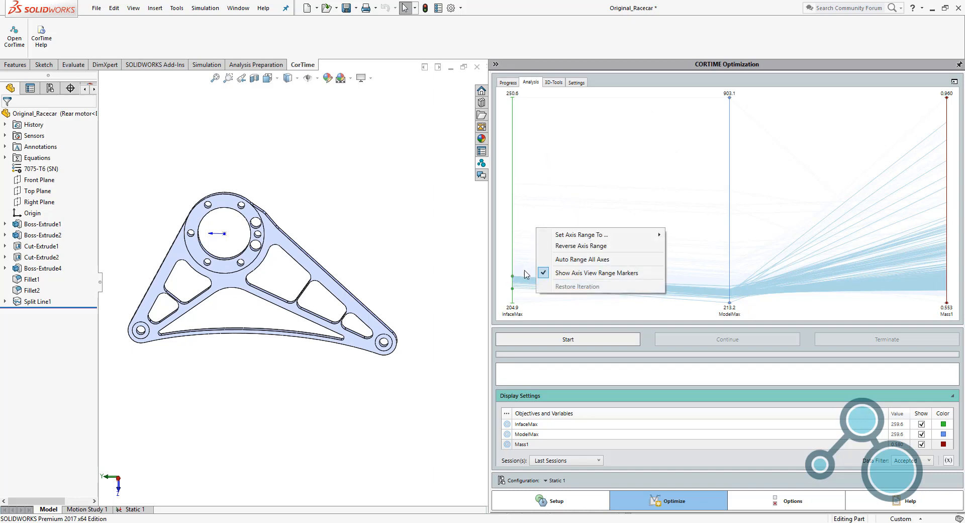
click(518, 233)
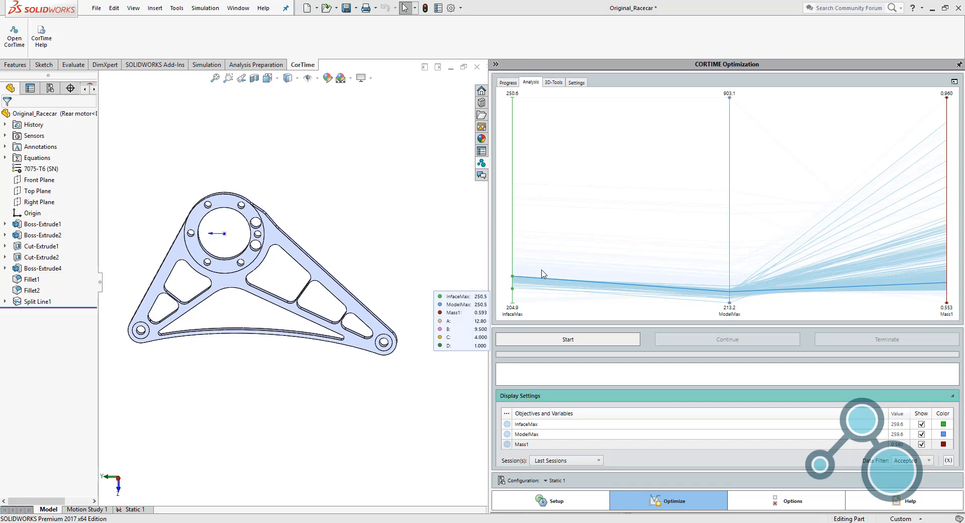
drag(512, 275, 514, 96)
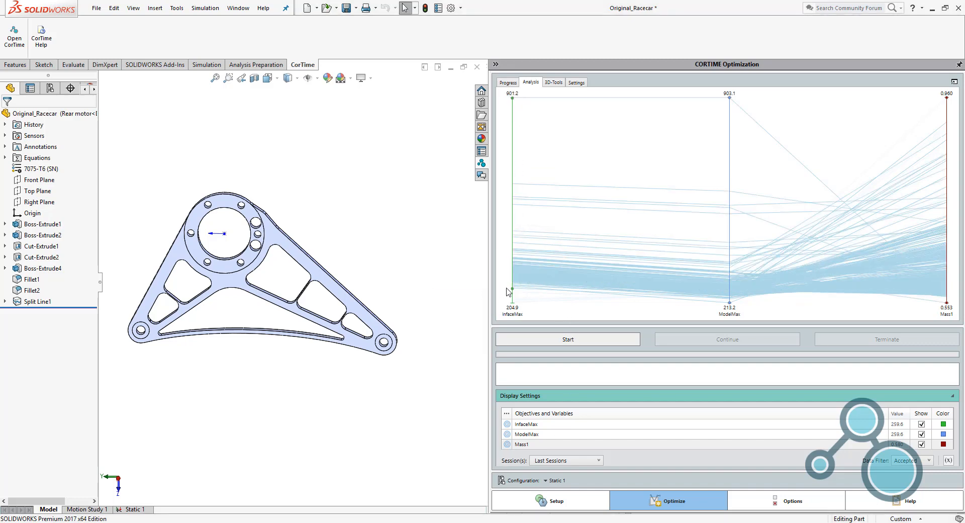
drag(512, 289, 513, 303)
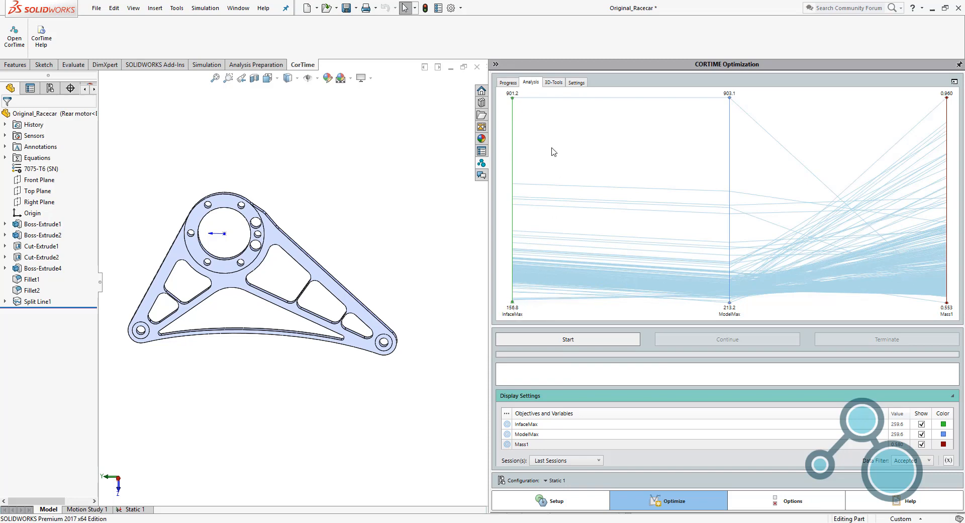
Step: Restore the iteration with InfaceMax 903.1 to view its geometry, and follow it with the iteration with InfaceMax 163.7 and Mass1 0.903
right_click(532, 99)
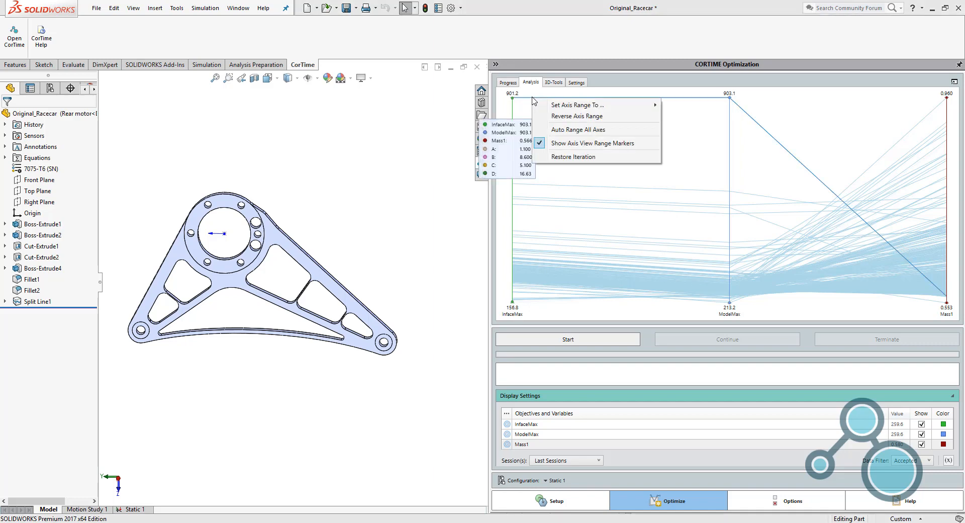
click(573, 157)
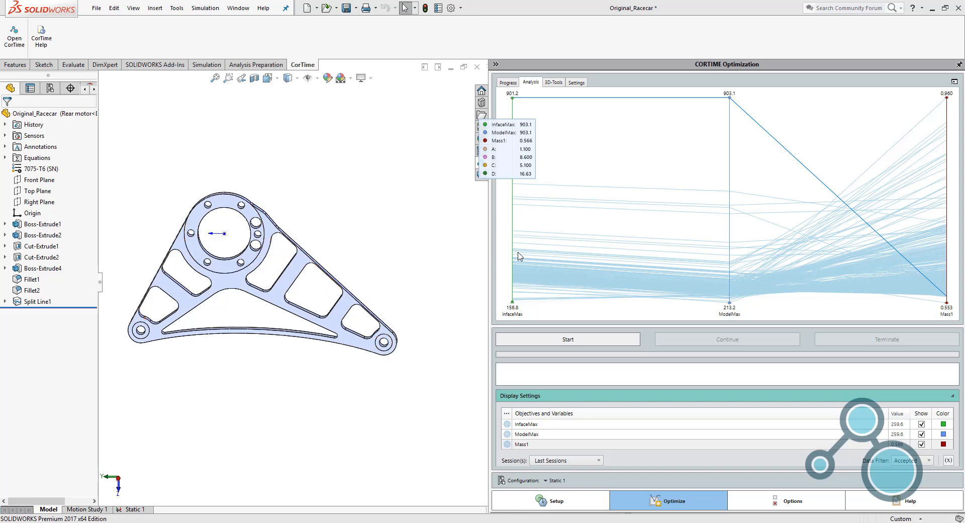
click(530, 303)
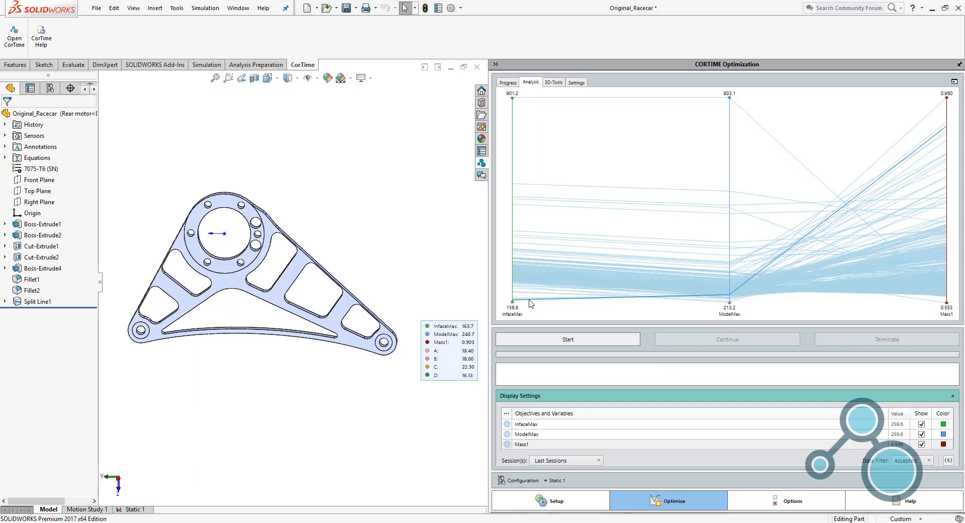
right_click(530, 303)
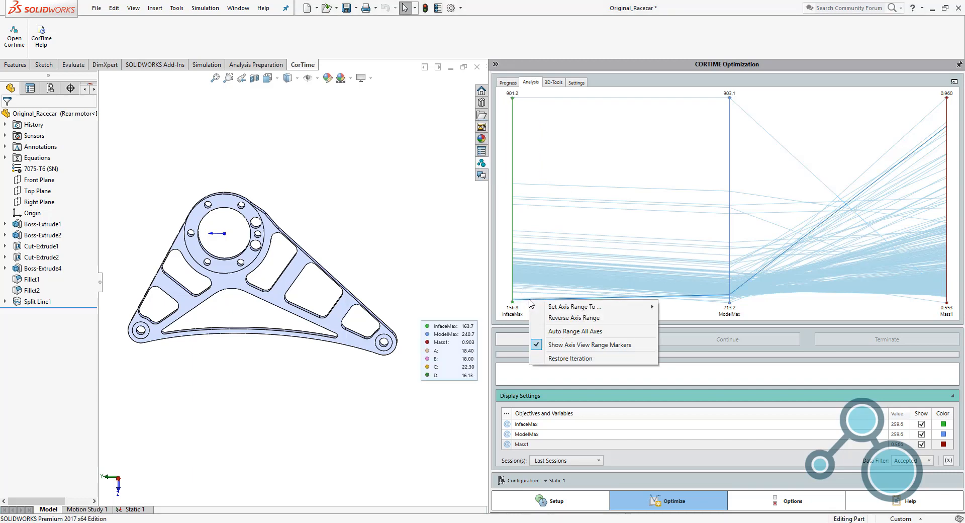
click(560, 358)
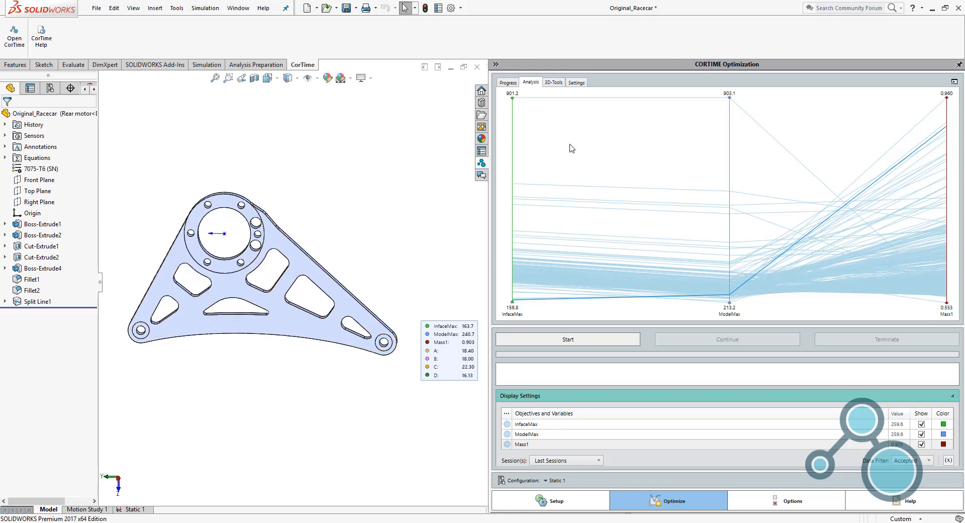
Step: Return to the optimization's progress chart
click(508, 82)
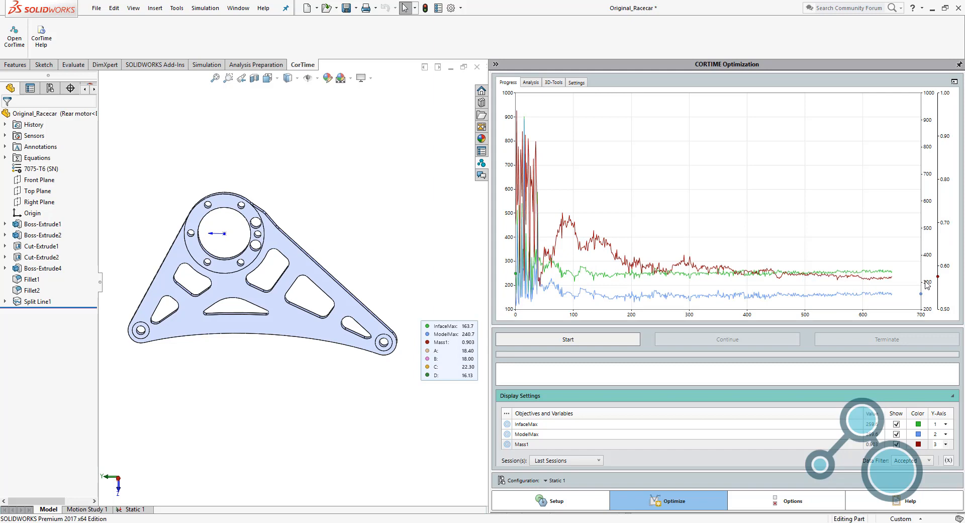